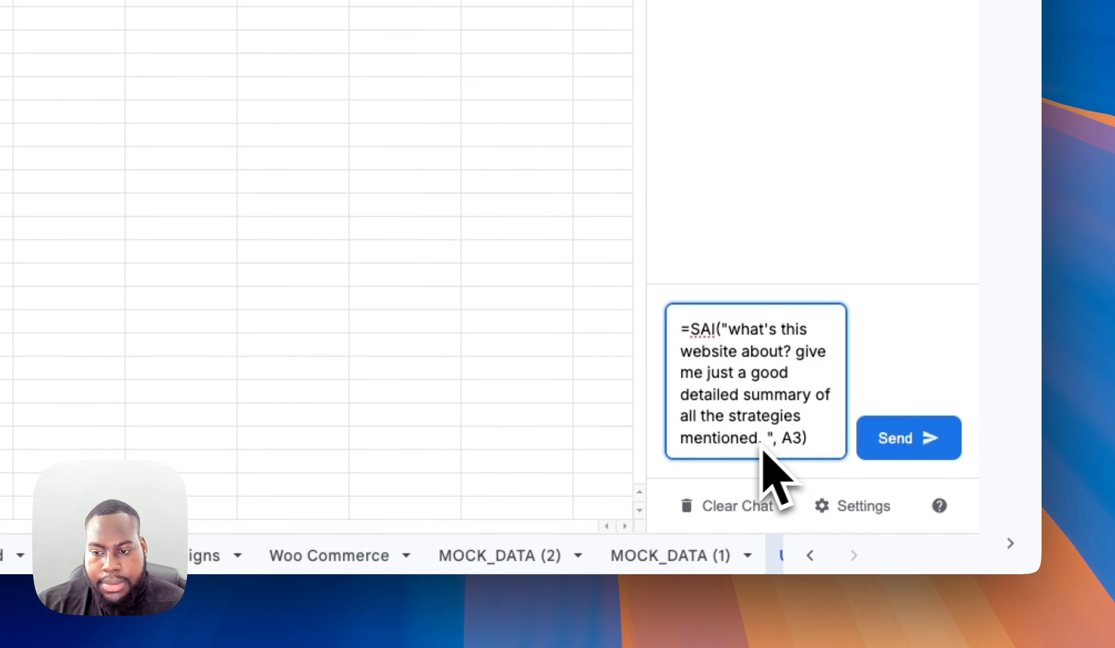
# Review the SheetXAI provider and model settings, including the URL model for SAI, and close them without changes
pyautogui.press('super+a')
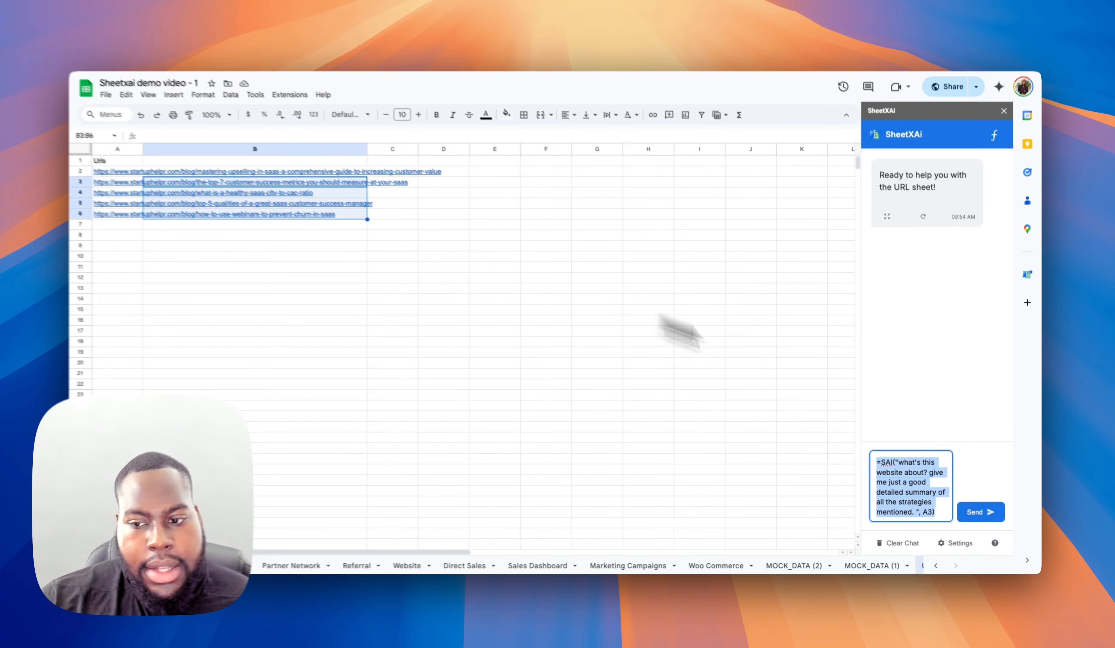
pyautogui.click(938, 416)
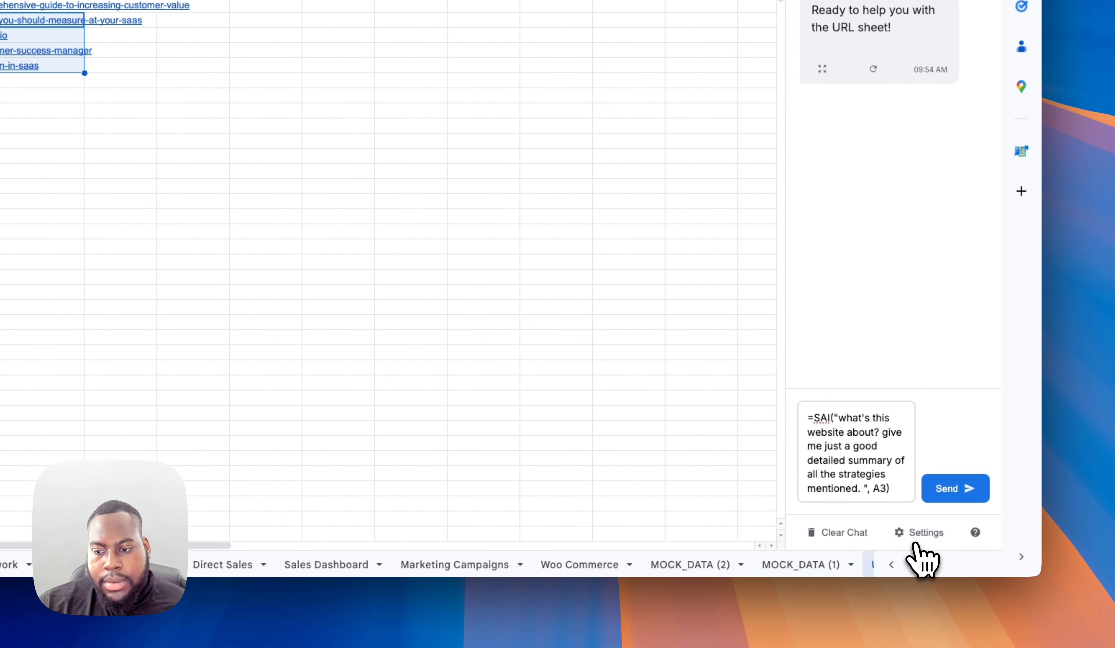
pyautogui.click(917, 540)
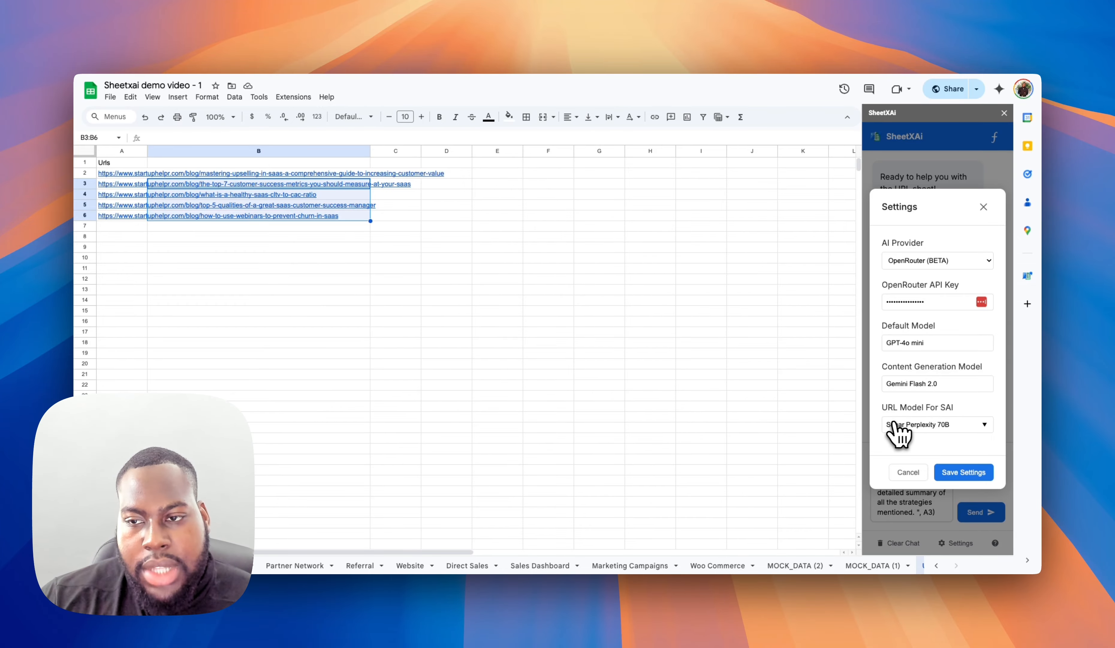
pyautogui.click(984, 207)
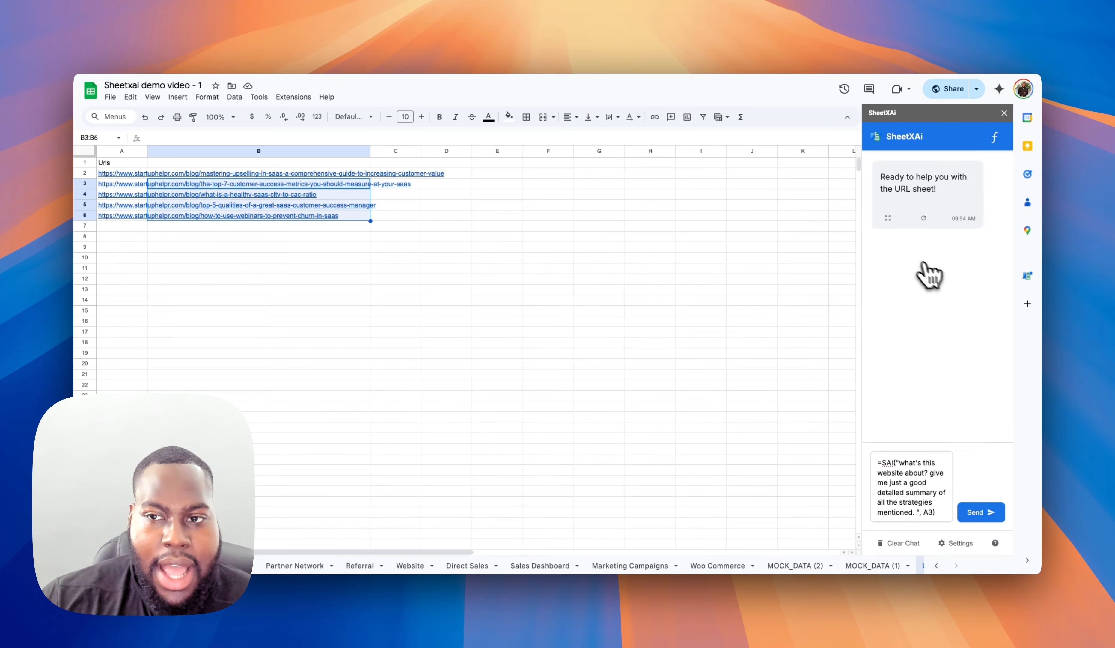
# Change the draft's reference to A2 and enter =SAI("what's this website about? give me just a good detailed summary of all the strategies mentioned. ", A2) in B2
pyautogui.moveTo(939, 513); pyautogui.dragTo(963, 404)
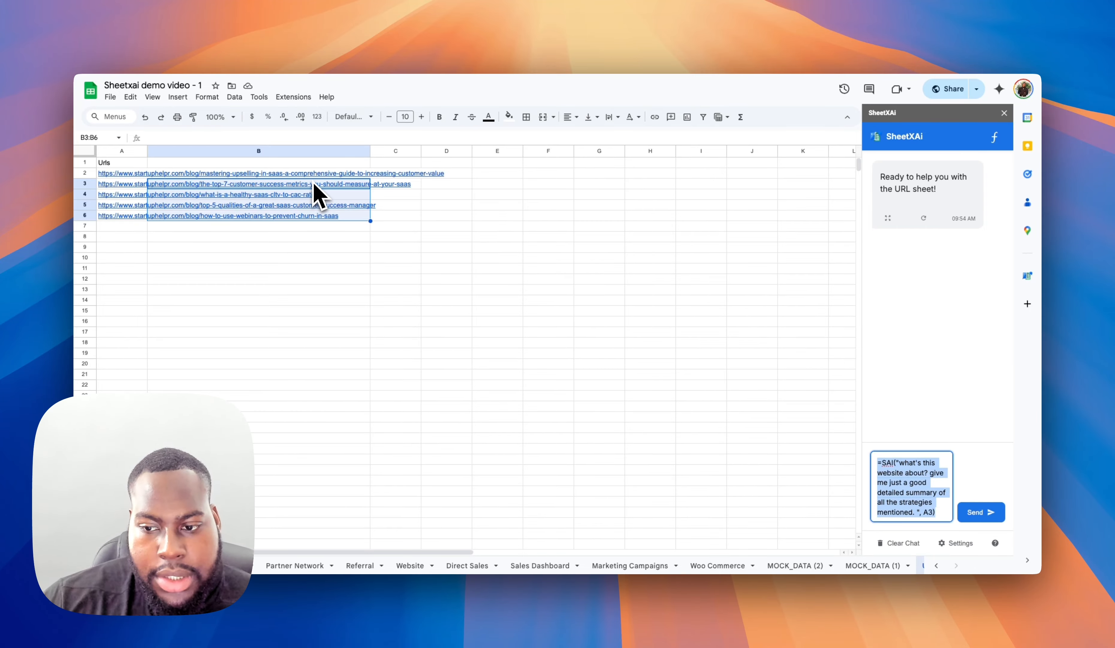
pyautogui.click(931, 526)
pyautogui.click(932, 512)
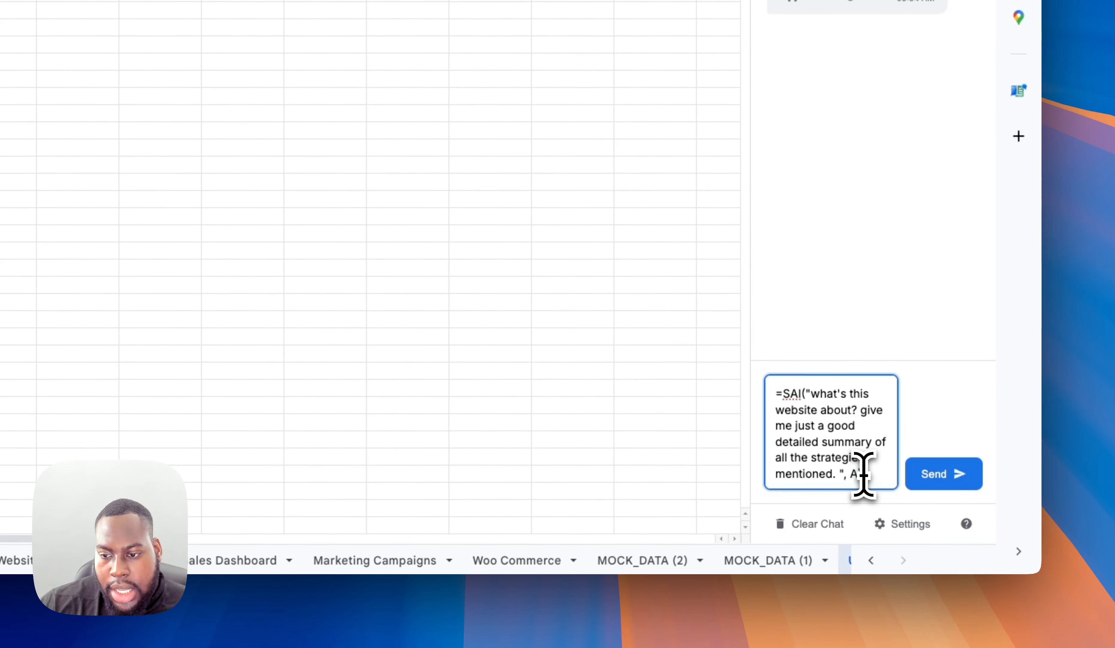
pyautogui.press('super+a')
pyautogui.press('super+c')
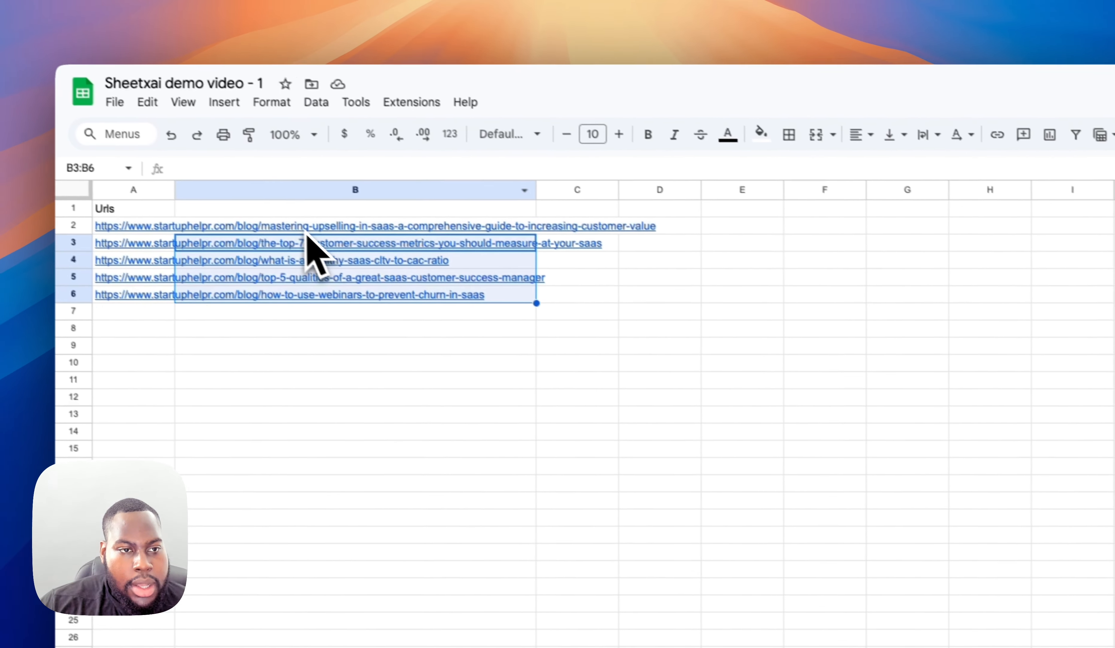
pyautogui.click(325, 240)
pyautogui.press('super+v')
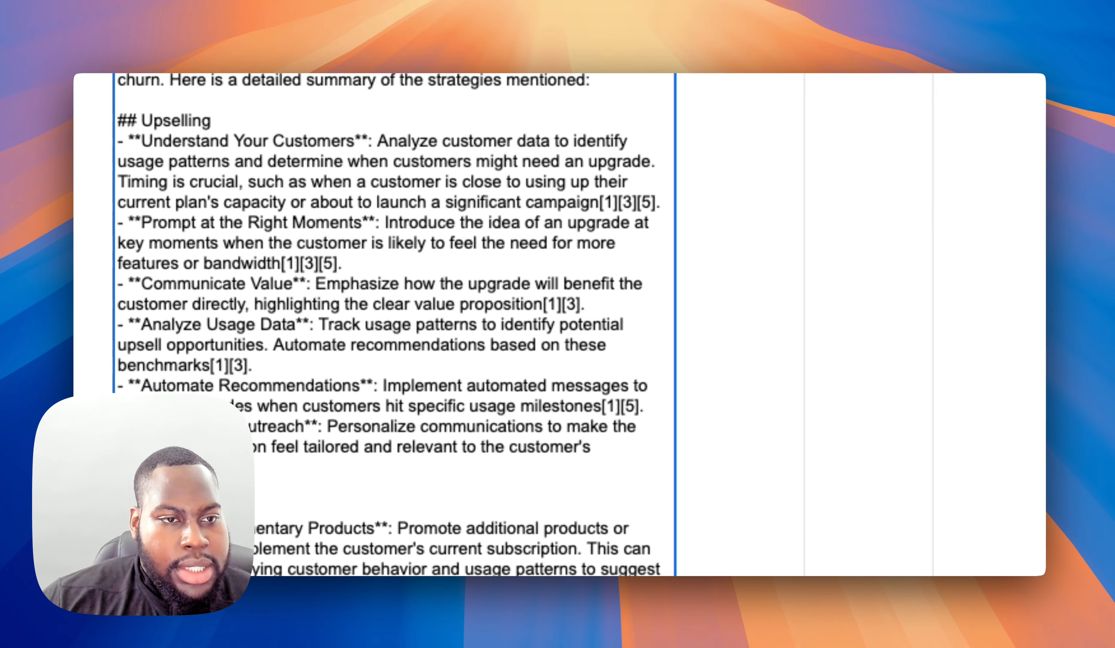
# Read through the generated summary in B2, from its introduction to the closing paragraph
pyautogui.scroll(-1, 202, 200)
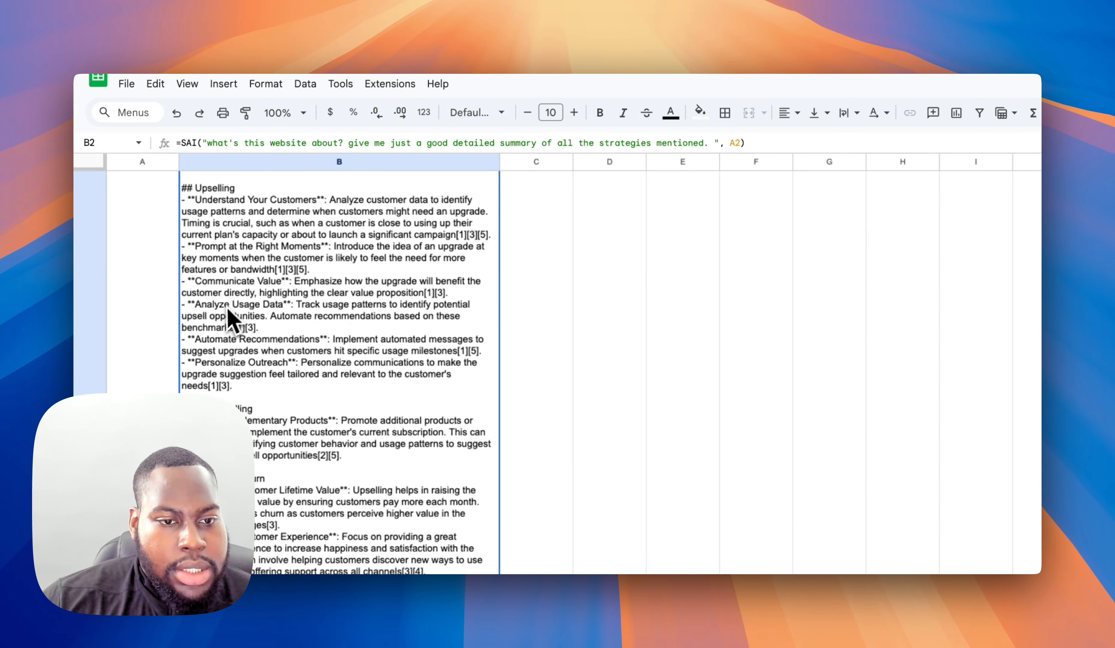
pyautogui.scroll(-2, 223, 314)
pyautogui.scroll(2, 222, 314)
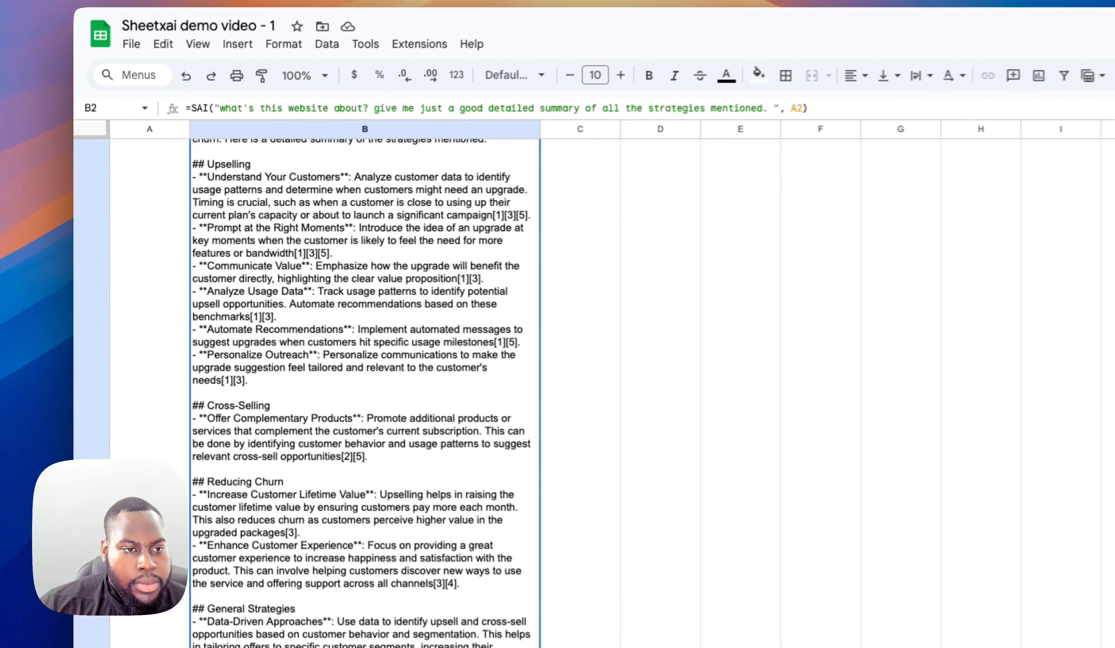
pyautogui.scroll(2, 374, 400)
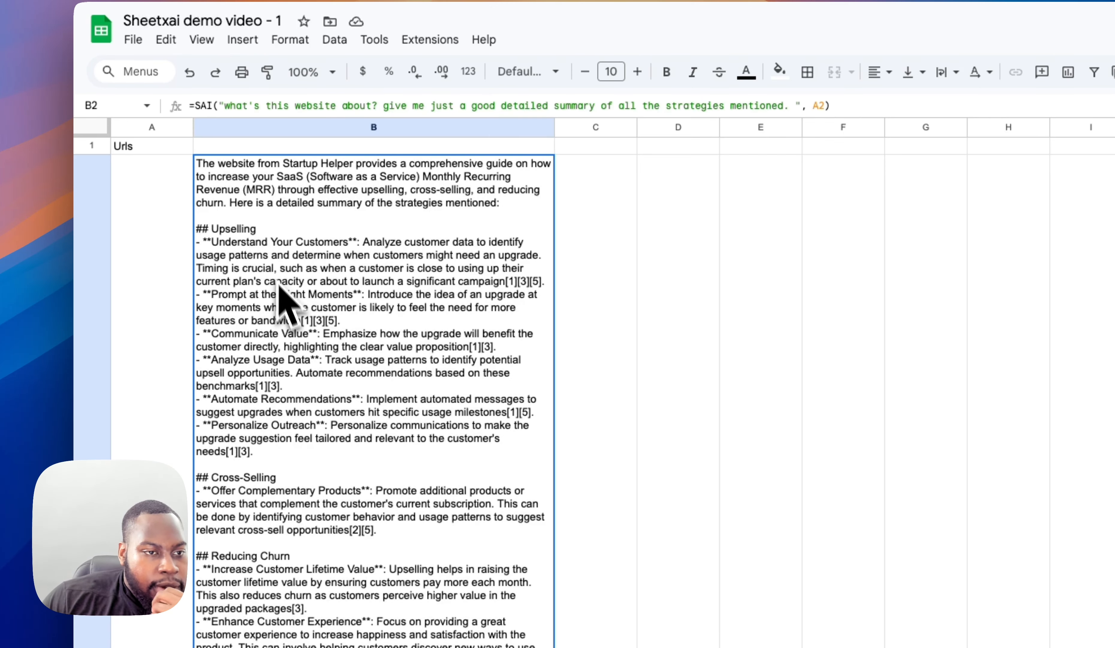
pyautogui.scroll(-1, 280, 382)
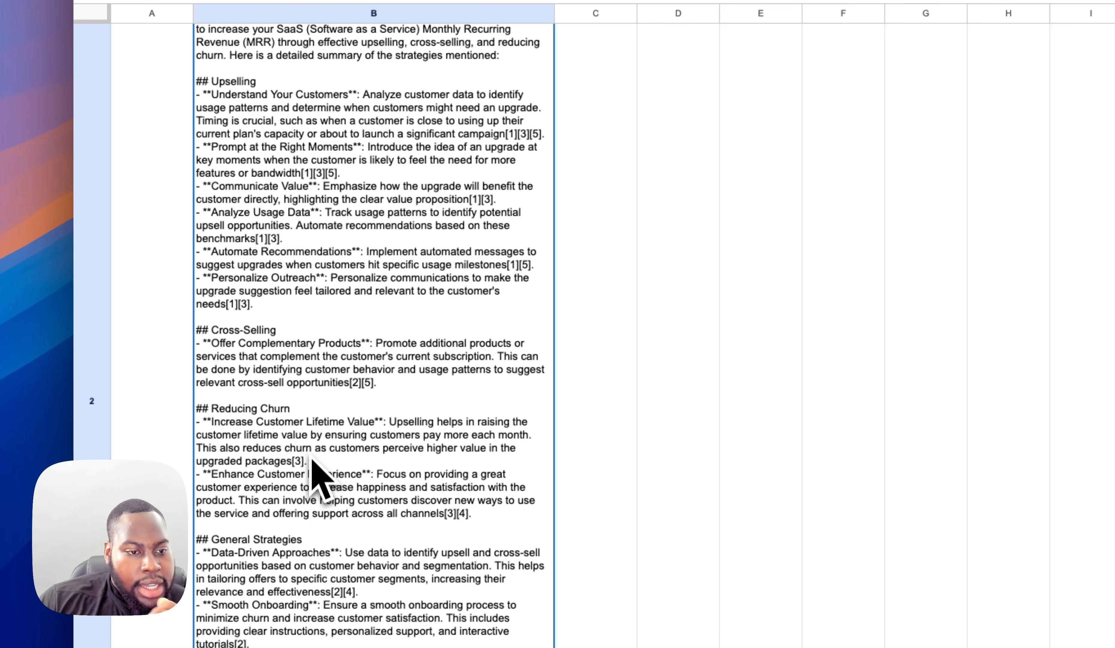
pyautogui.scroll(-2, 314, 467)
pyautogui.scroll(-4, 293, 498)
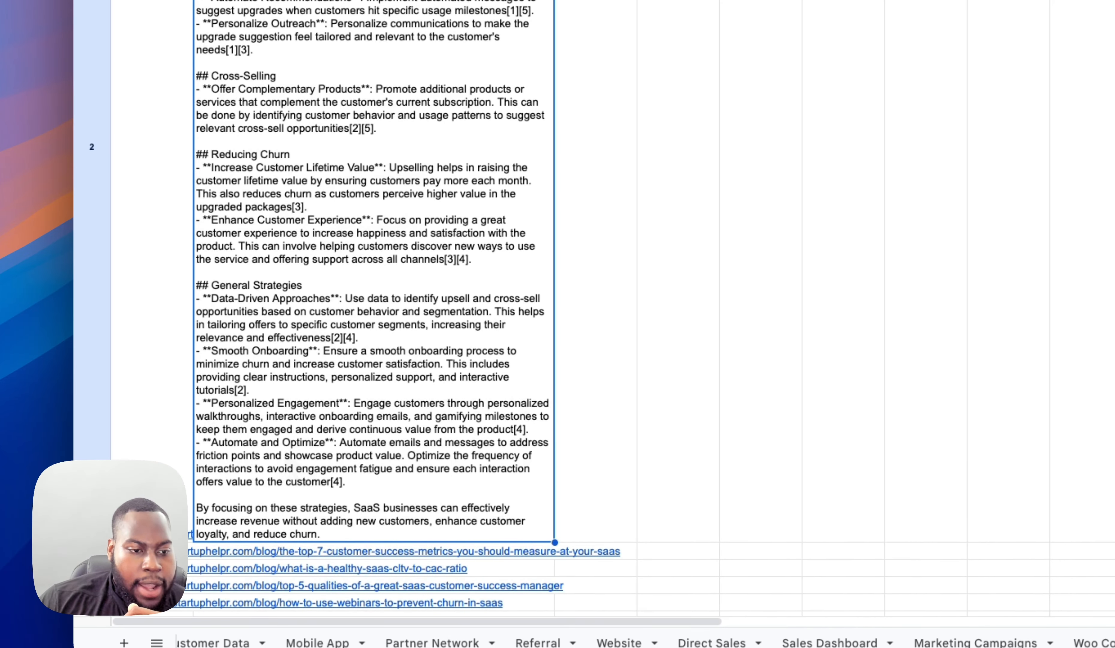
pyautogui.scroll(5, 291, 465)
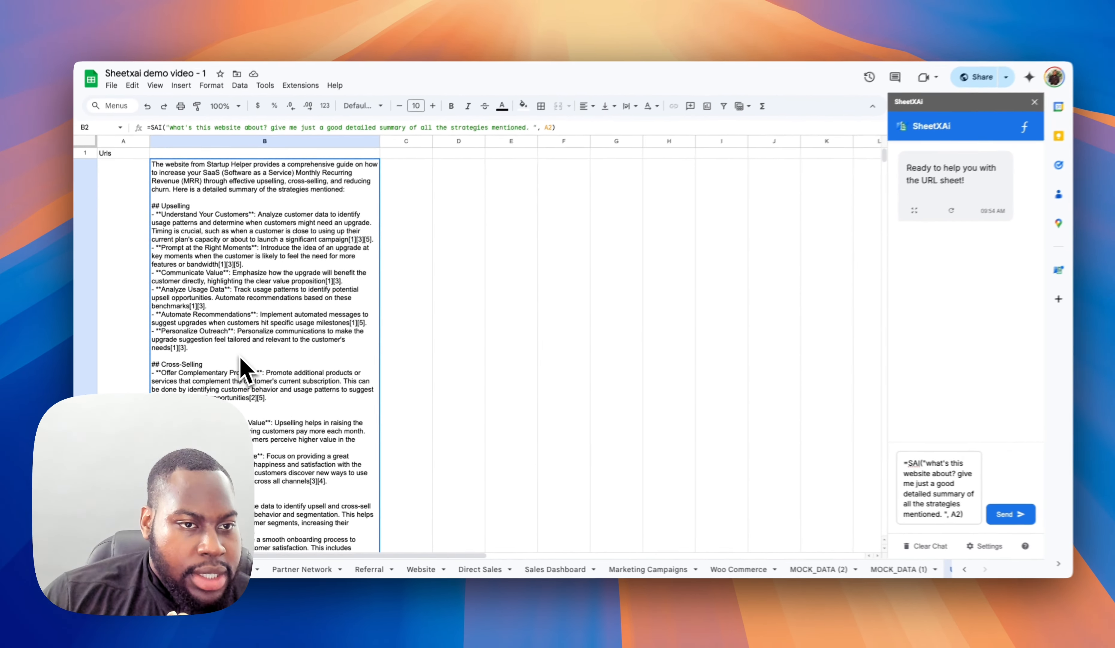
pyautogui.scroll(-2, 242, 372)
pyautogui.click(113, 423)
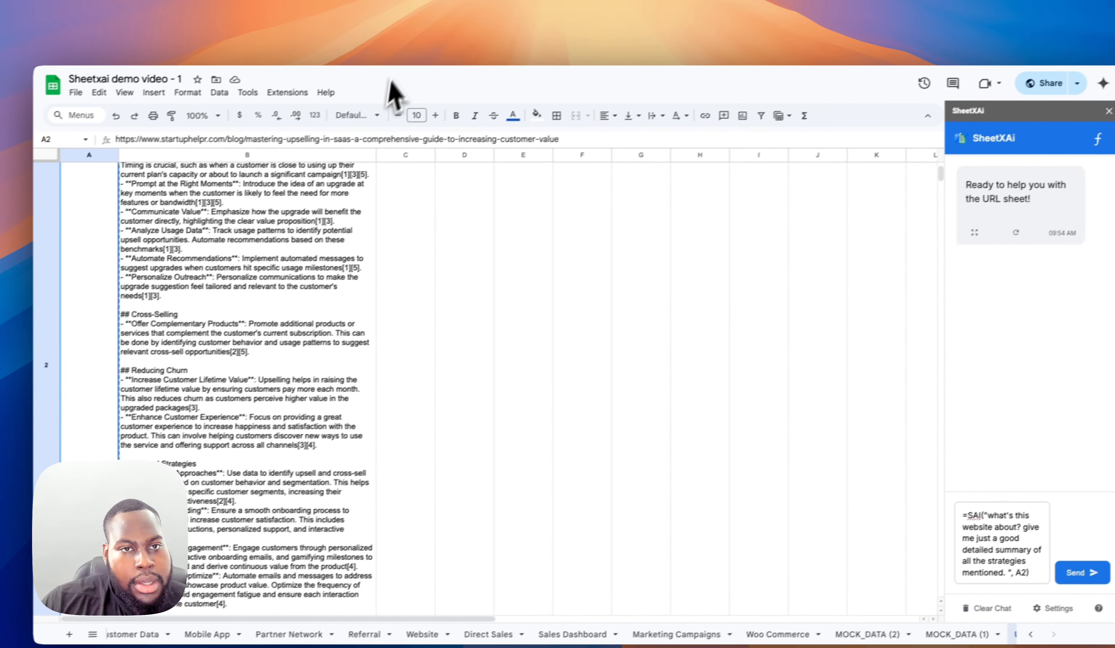
pyautogui.click(398, 44)
pyautogui.click(396, 54)
pyautogui.write('https://www.startuphelpr.com/blog/mastering-upselling-in-saas-a-comprehensive-guide-to-increasing-customer-value')
pyautogui.press('Return')
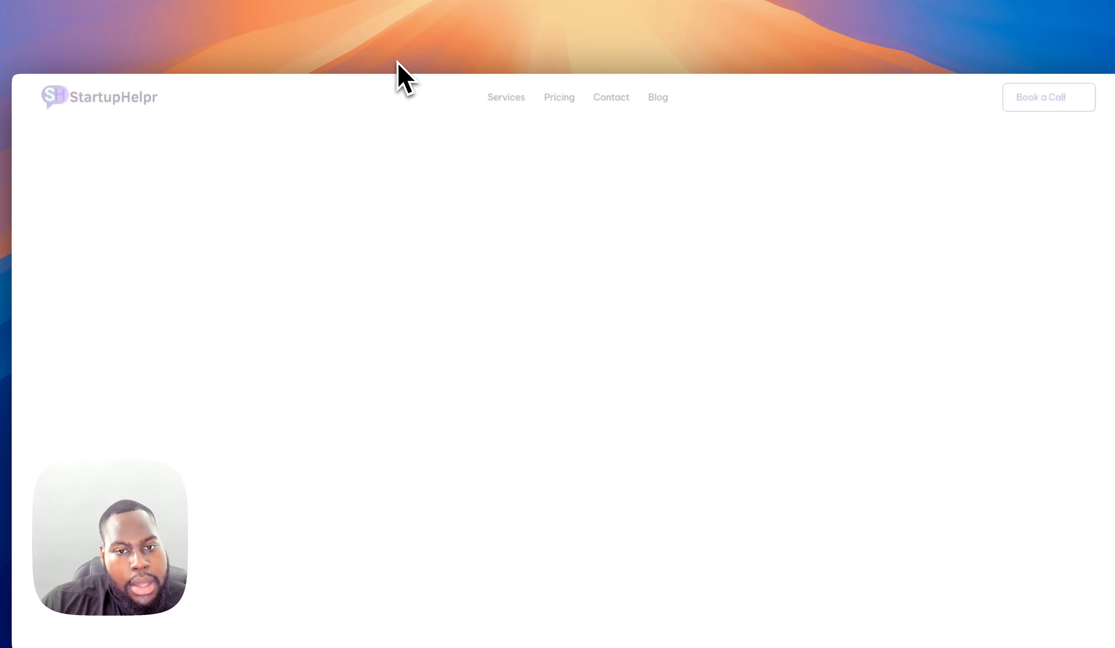
# Skim the upselling article's sections and return to the spreadsheet to compare them with the strategies summarized in B2
pyautogui.scroll(-10, 678, 336)
pyautogui.hotkey('ctrl', 'Tab')
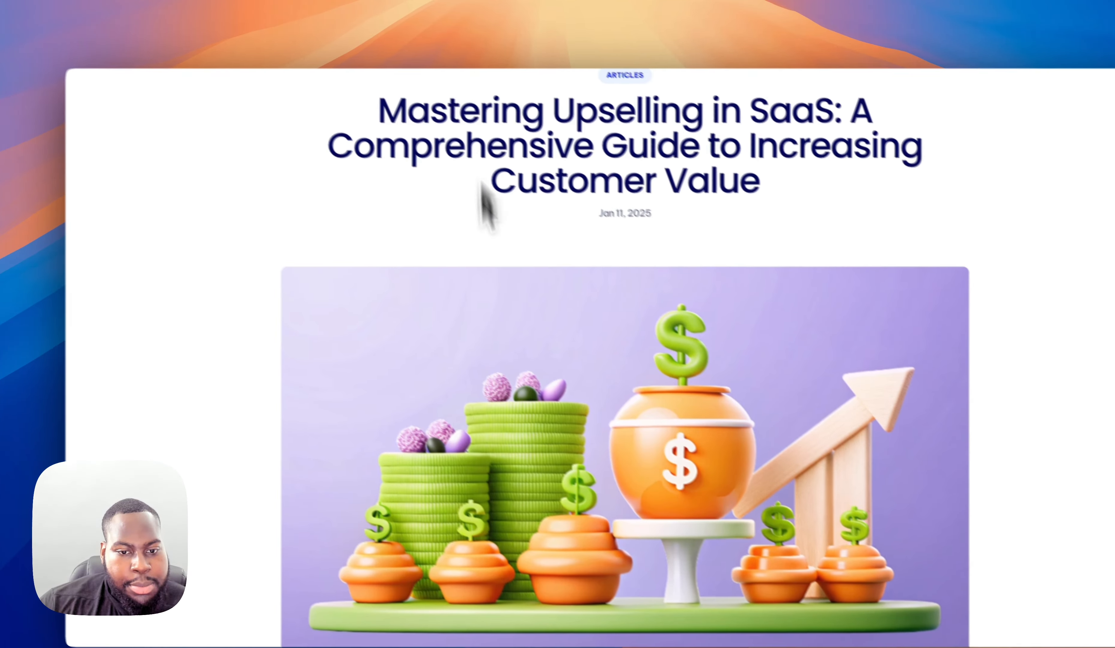
pyautogui.scroll(-15, 399, 460)
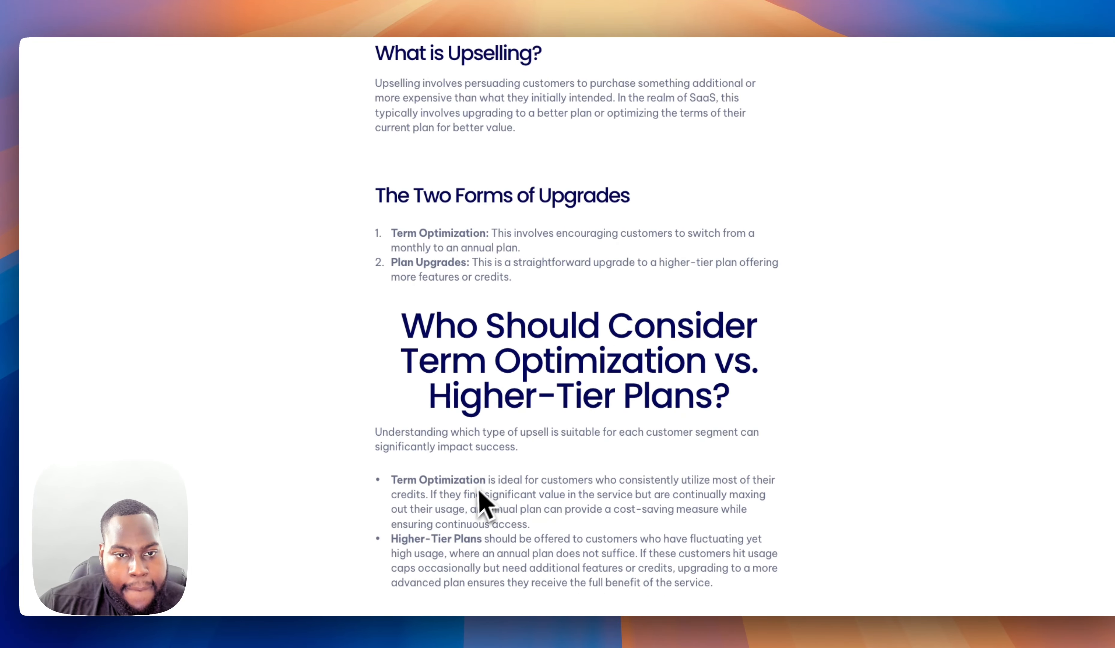
pyautogui.scroll(-12, 331, 422)
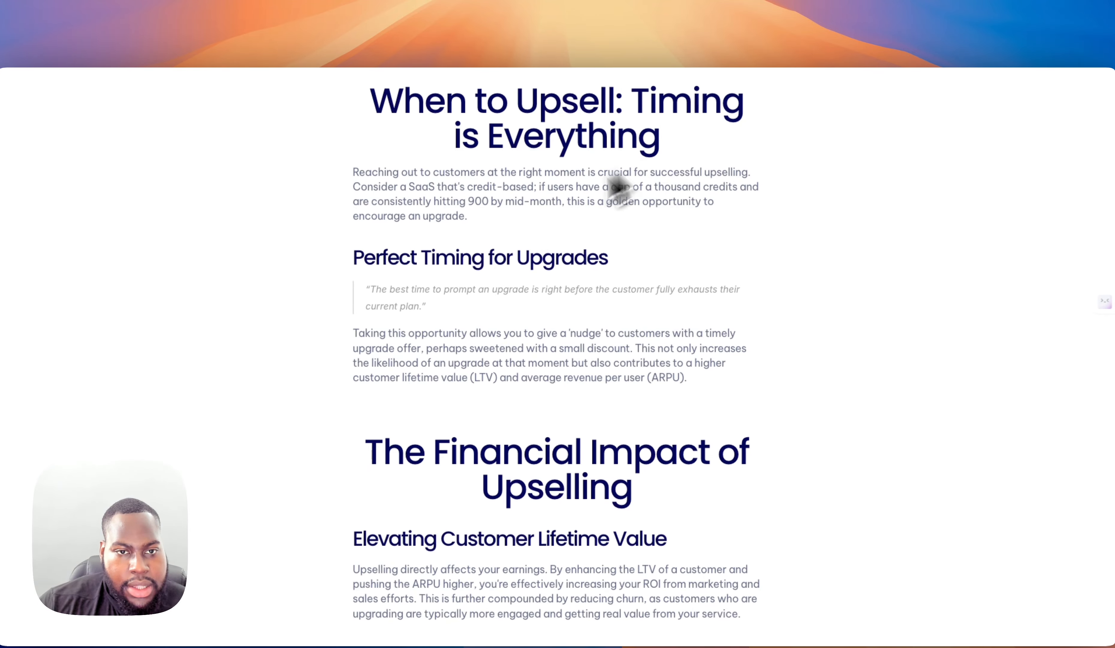
pyautogui.scroll(-10, 491, 262)
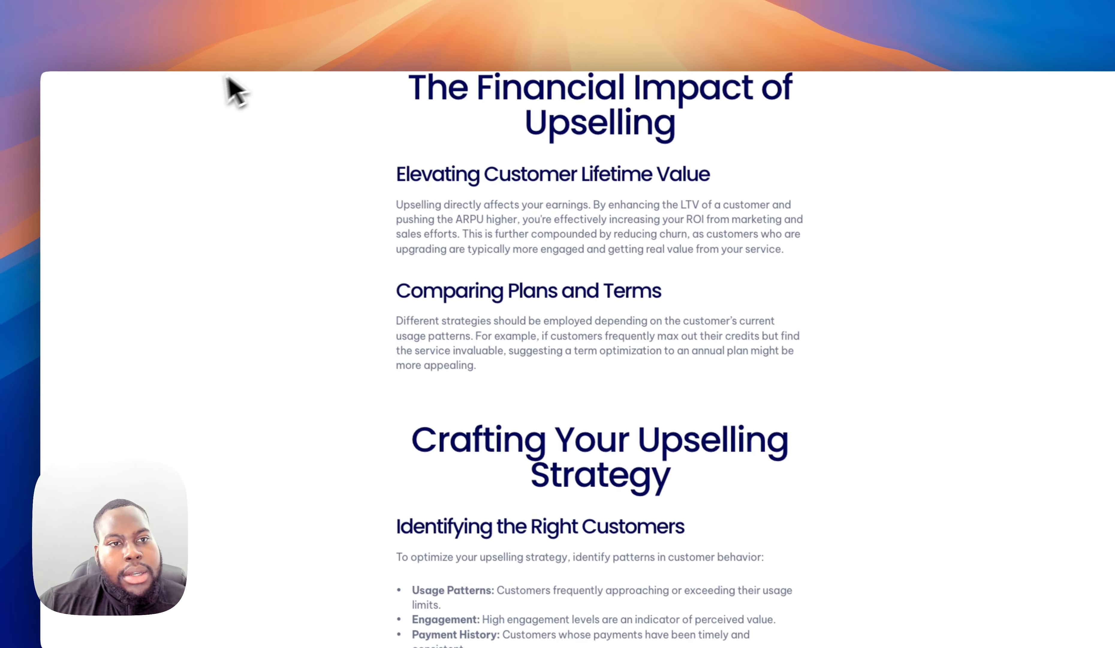
pyautogui.click(250, 26)
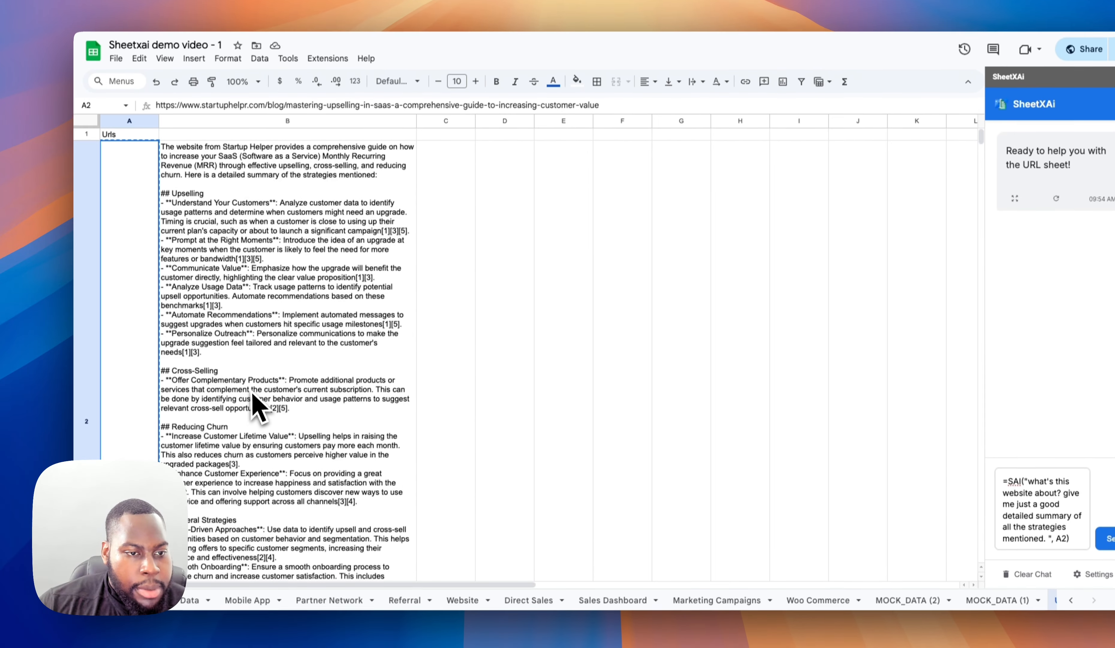
pyautogui.scroll(-1, 252, 384)
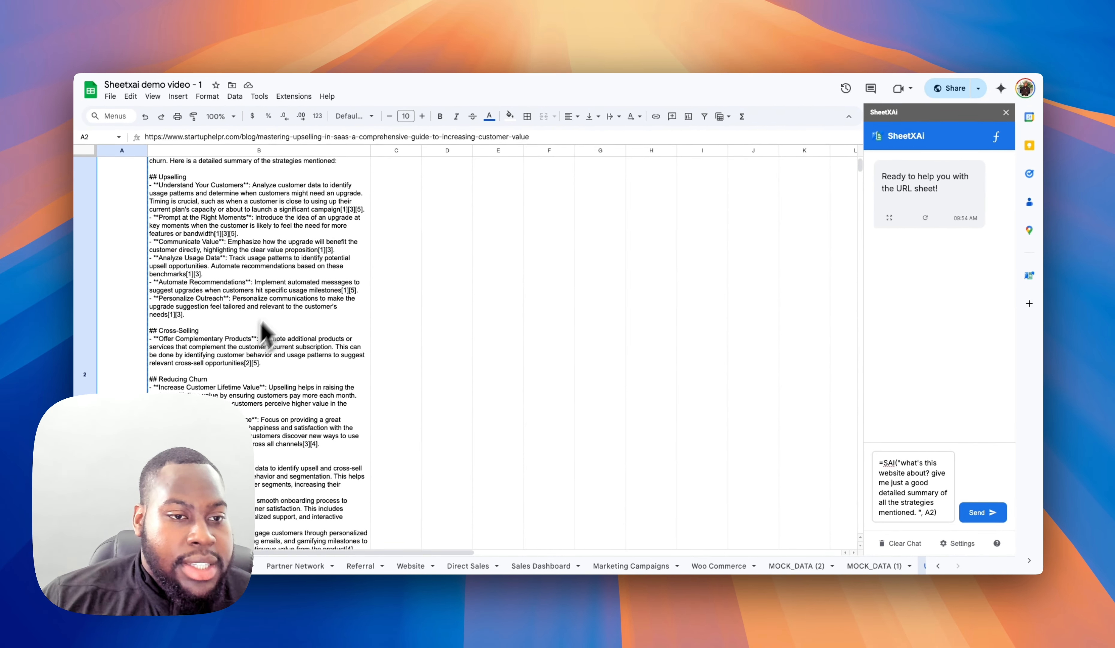
pyautogui.scroll(-5, 248, 378)
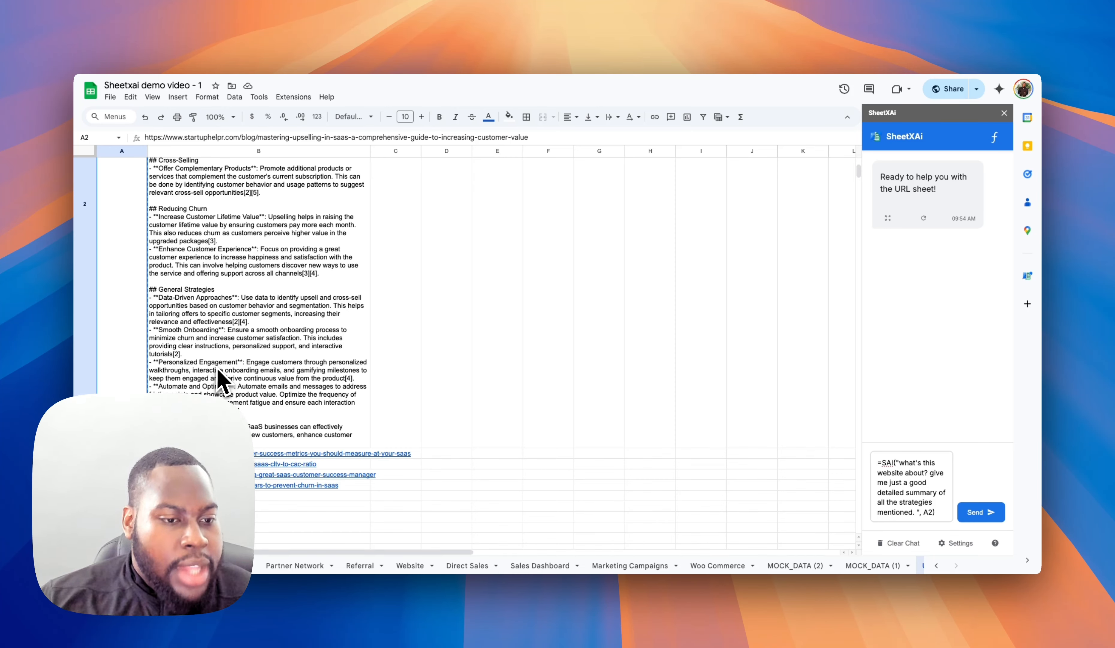
pyautogui.scroll(4, 244, 394)
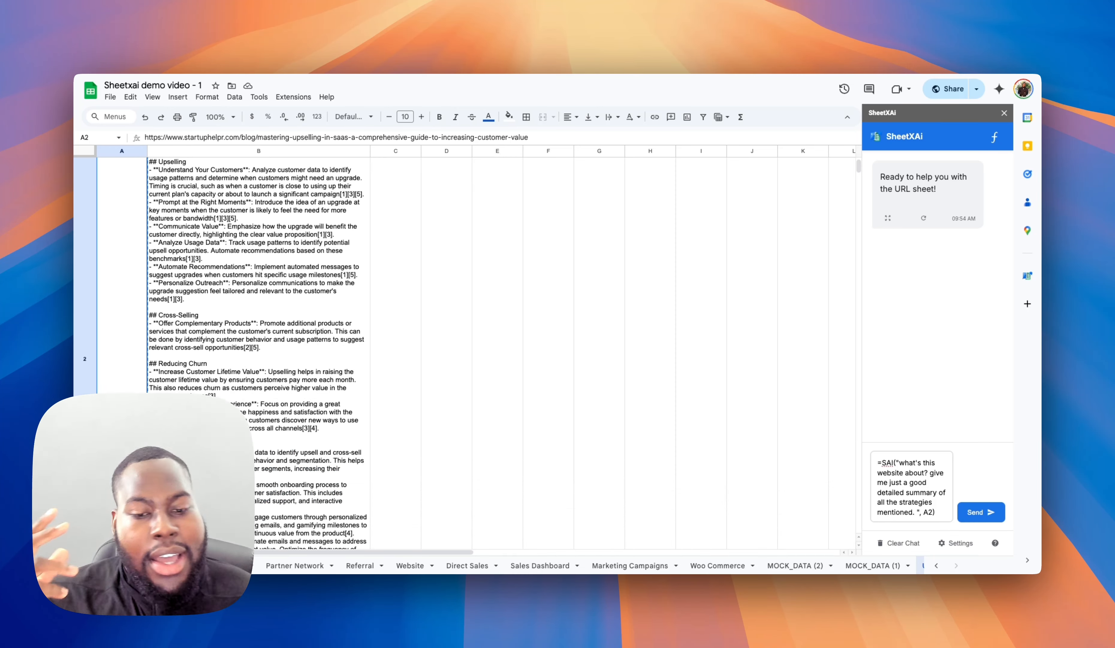
pyautogui.scroll(-3, 243, 394)
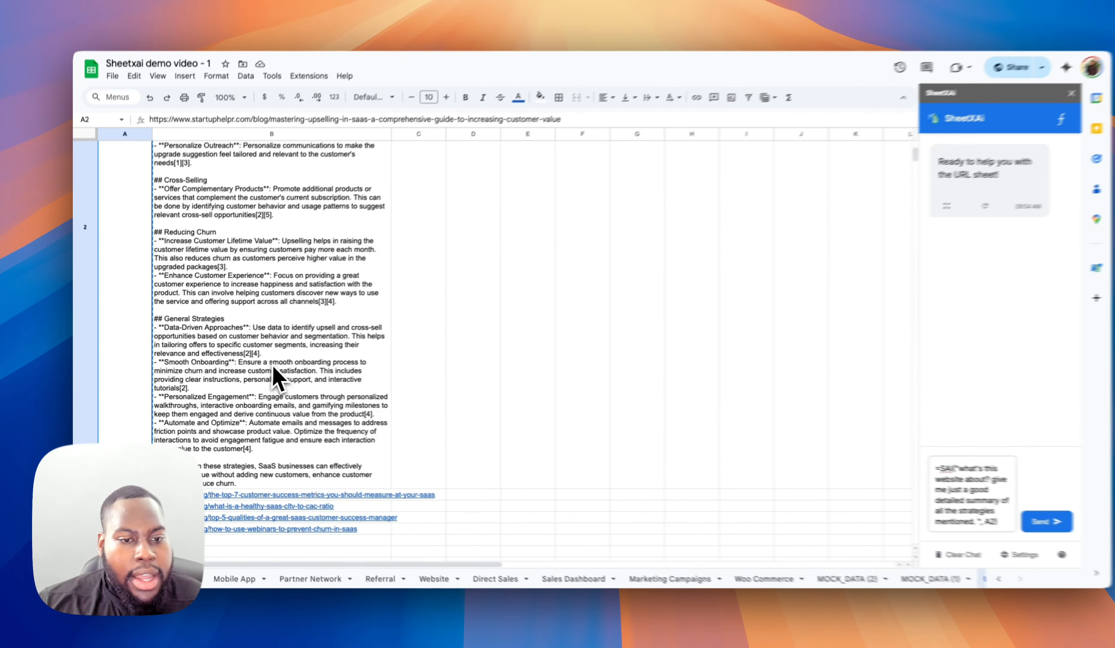
# Copy the SAI formula from B2 and paste it over the text in the SheetXAI chat message
pyautogui.click(218, 366)
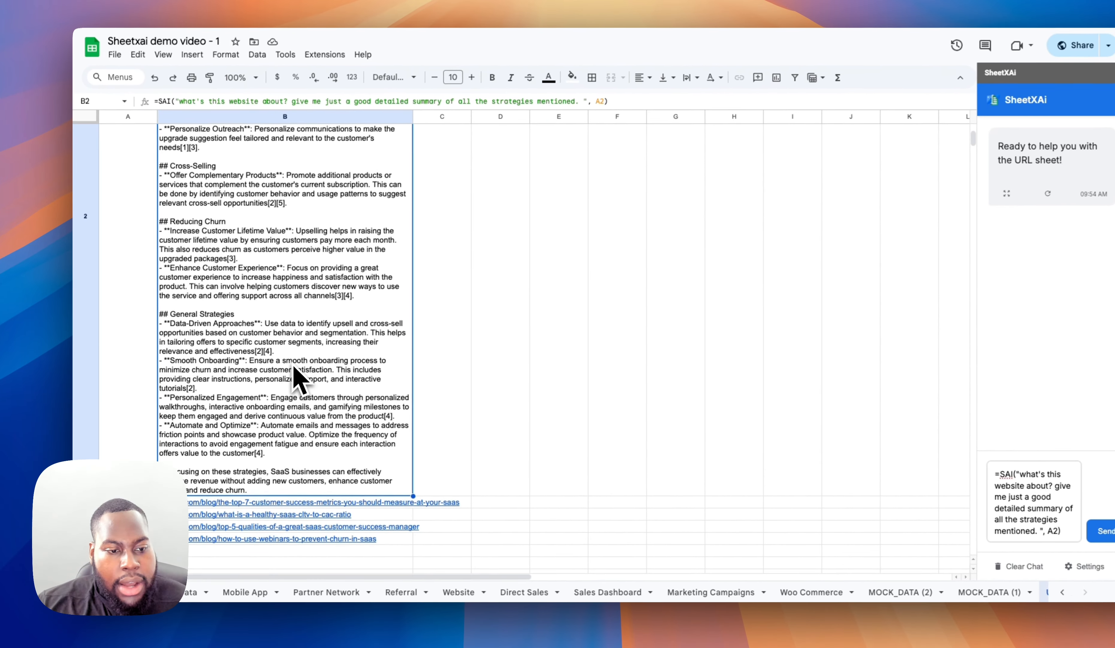
pyautogui.scroll(-3, 267, 369)
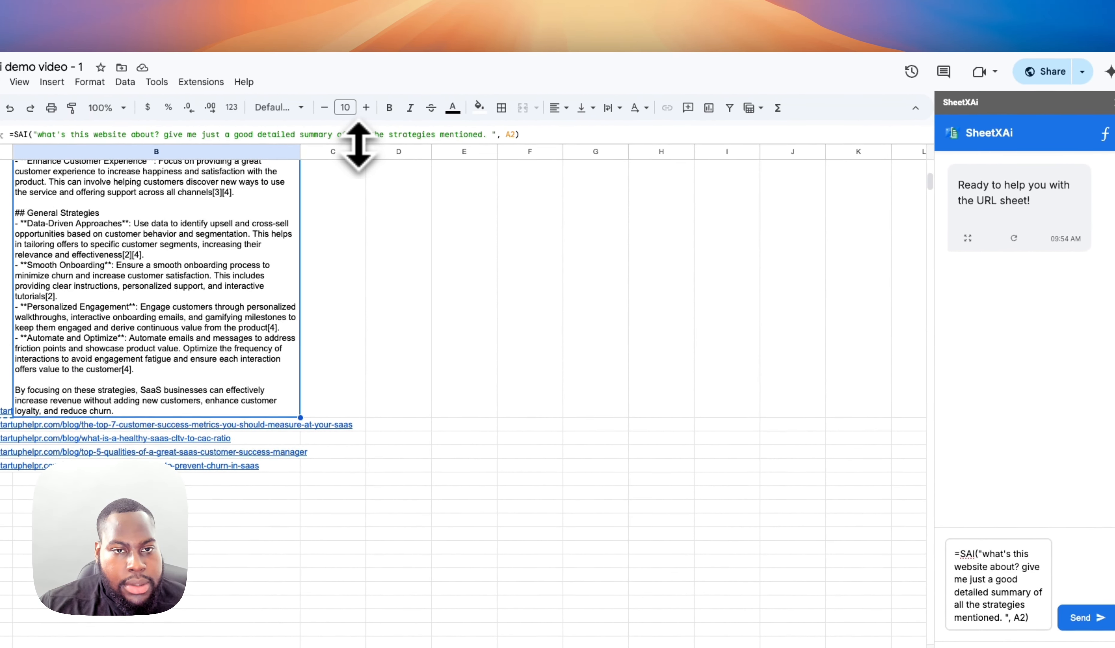
pyautogui.tripleClick(395, 136)
pyautogui.press('super+c')
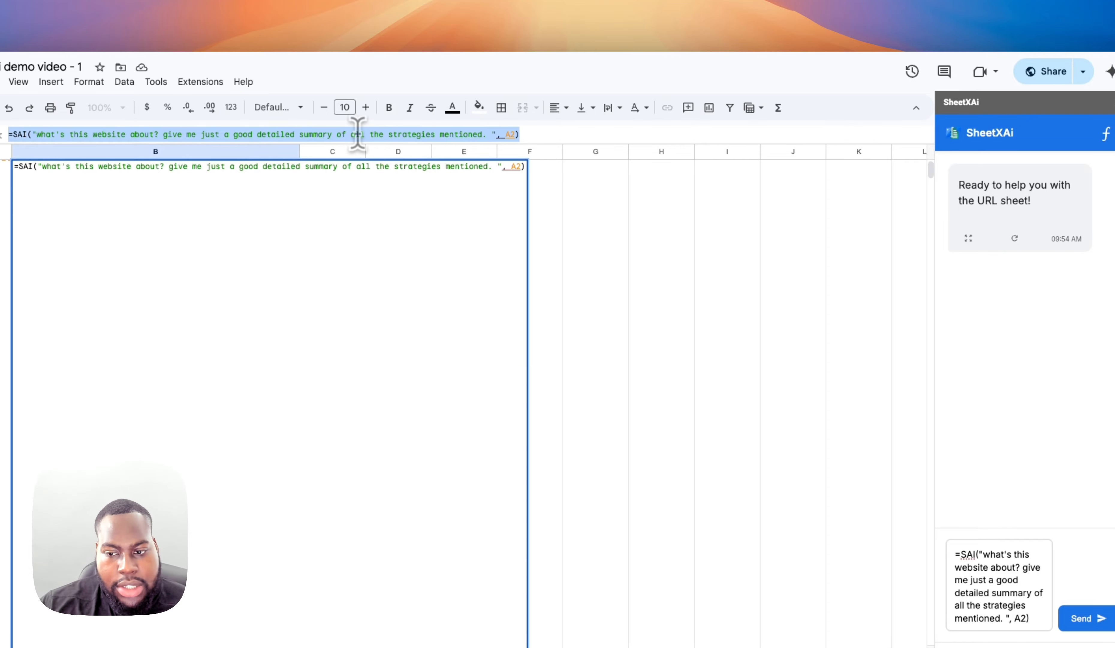
pyautogui.tripleClick(1014, 586)
pyautogui.press('super+v')
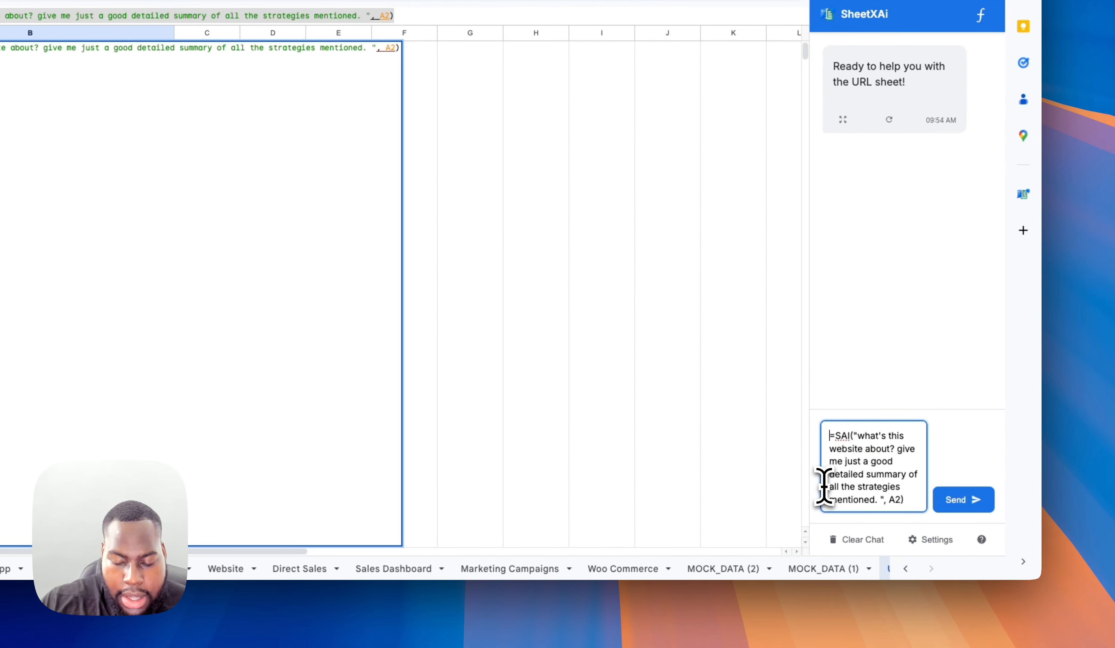
# Introduce the pasted formula with "Hey can you put this formula down the entire B column. This is the first row" and send the message
pyautogui.write('Hey can you put this for')
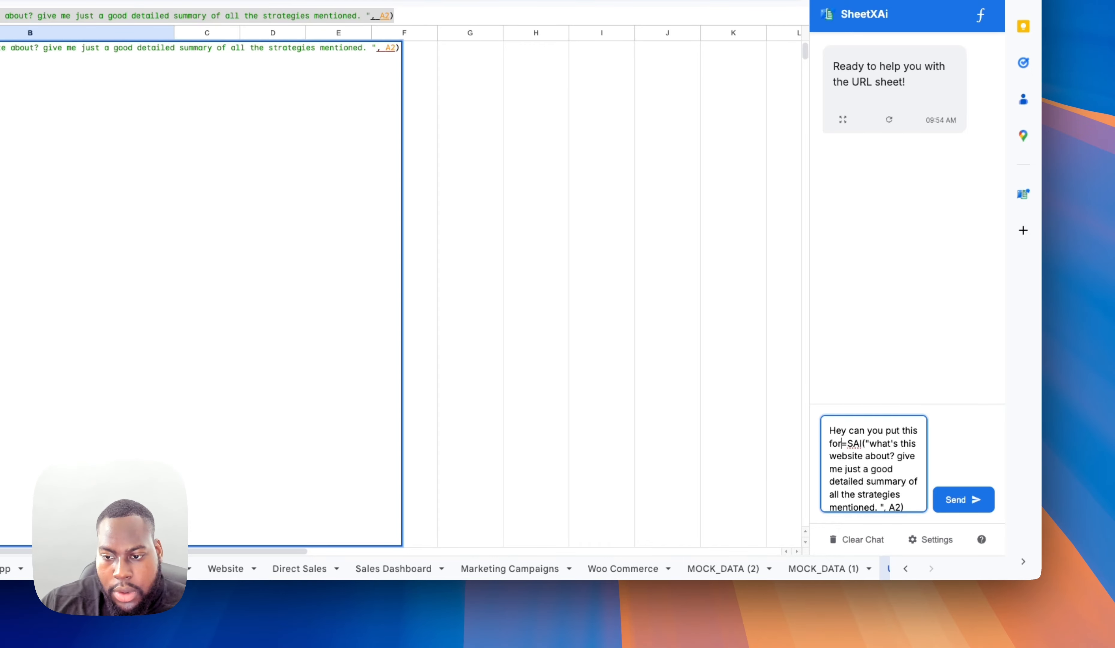
pyautogui.write('mula down')
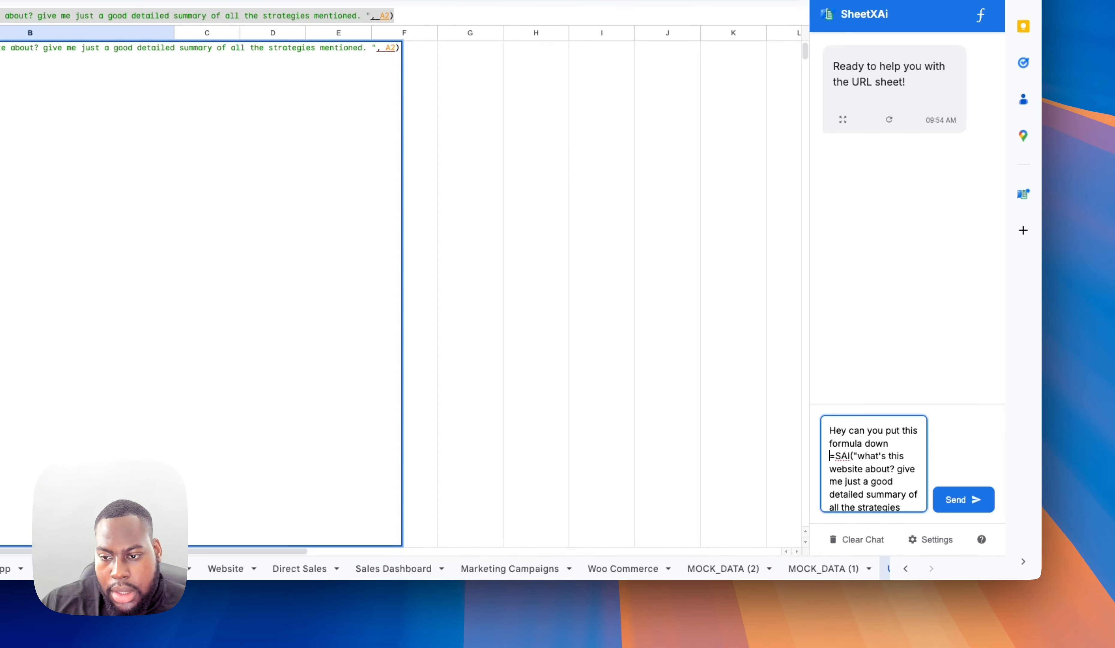
pyautogui.write(' the entire B')
pyautogui.hotkey('shift', 'Return')
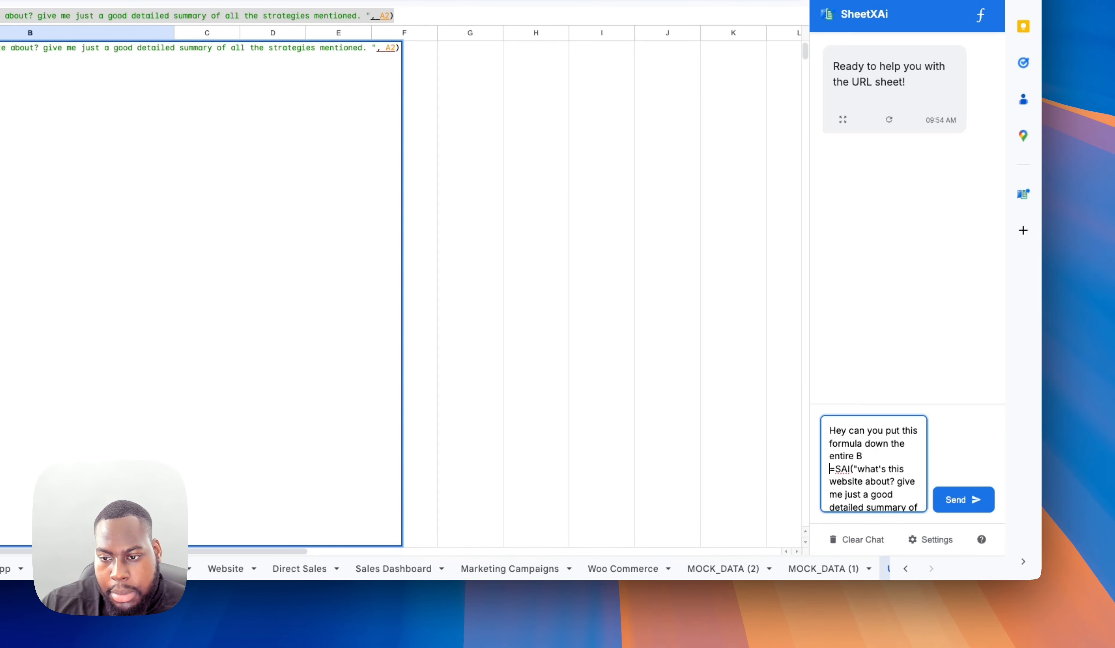
pyautogui.write('column. This is')
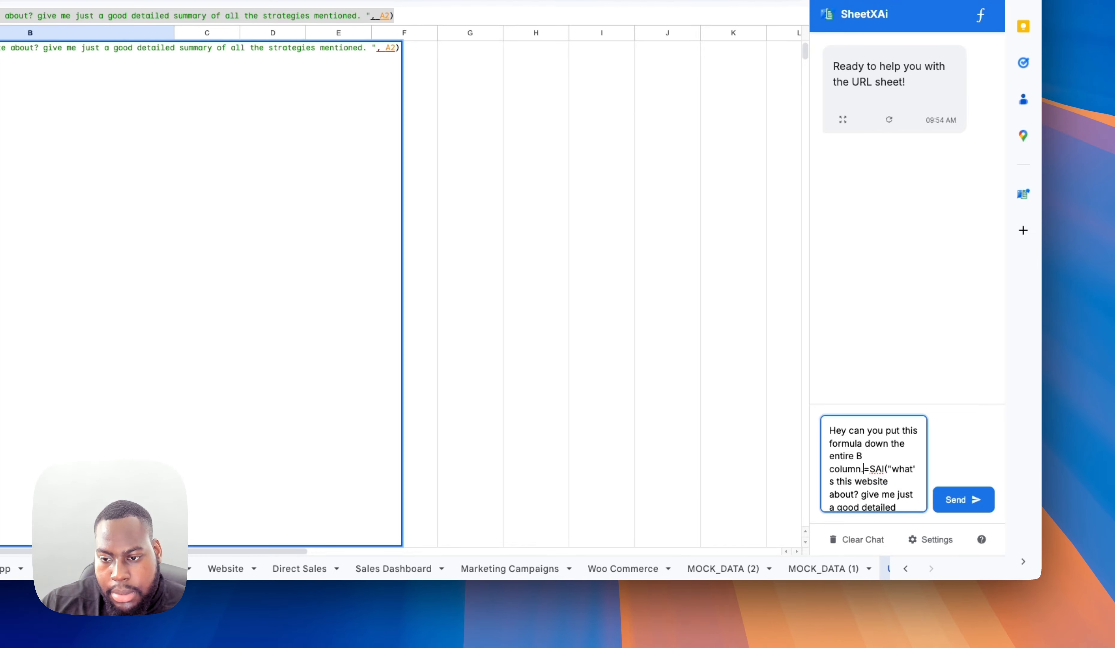
pyautogui.write(' the fi')
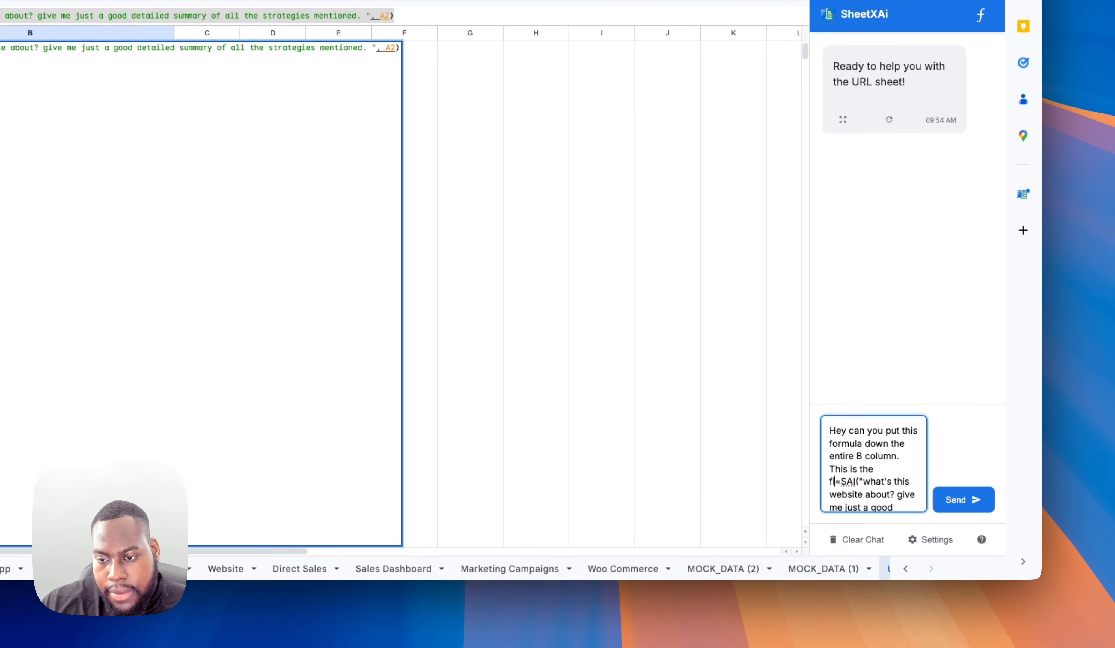
pyautogui.write('rst row')
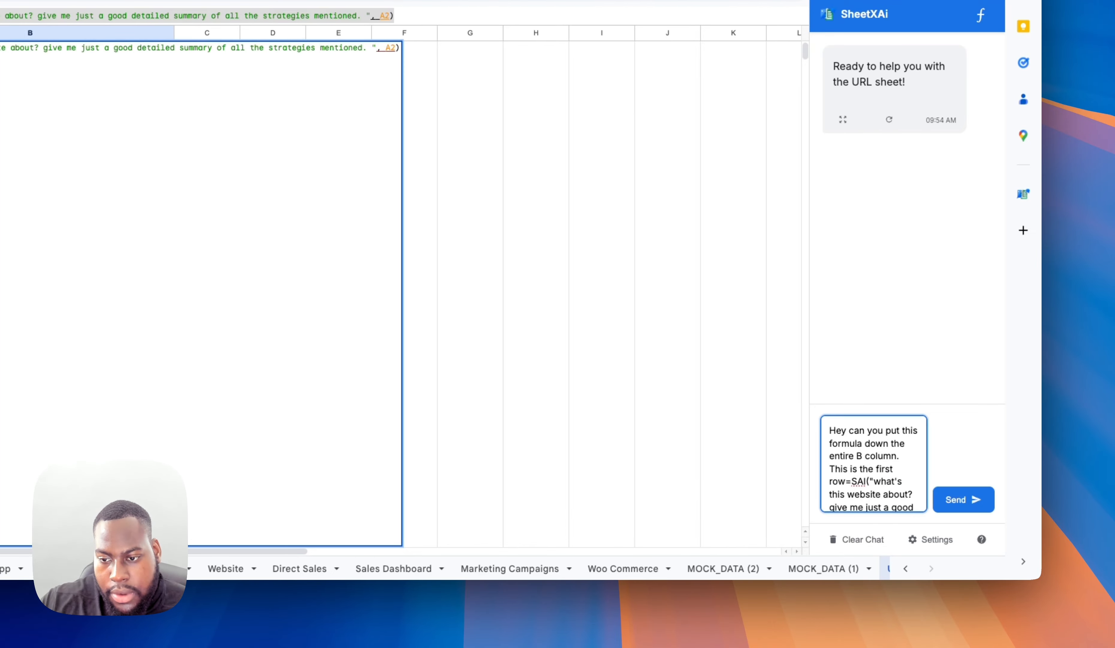
pyautogui.hotkey('shift', 'Return')
pyautogui.hotkey('shift', 'Return')
pyautogui.scroll(-3, 878, 471)
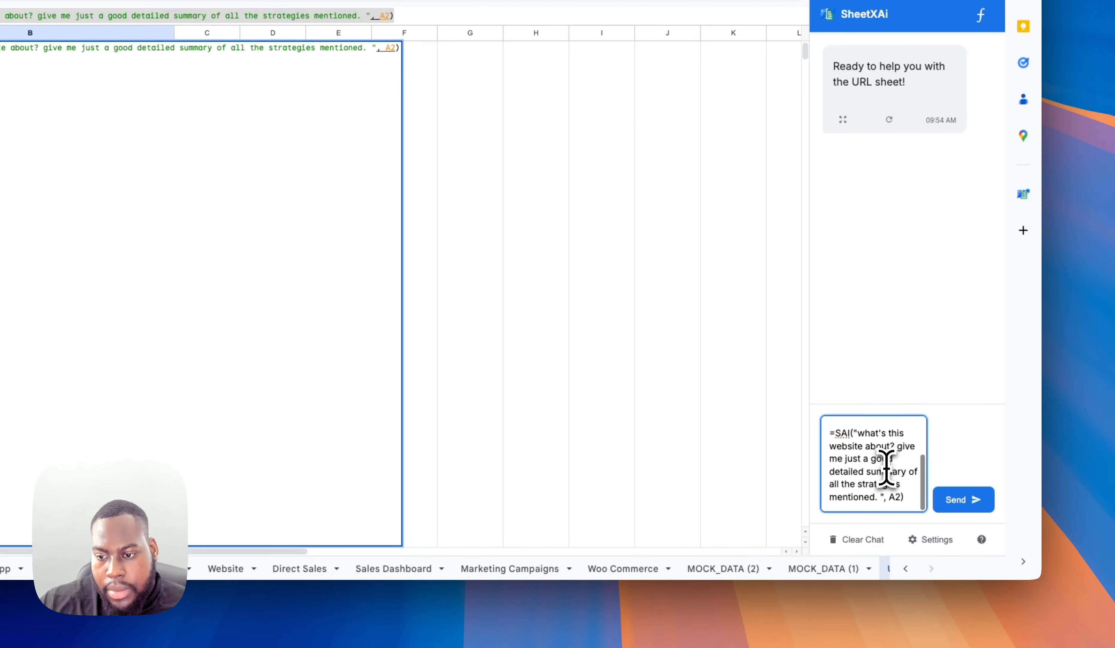
pyautogui.press('Return')
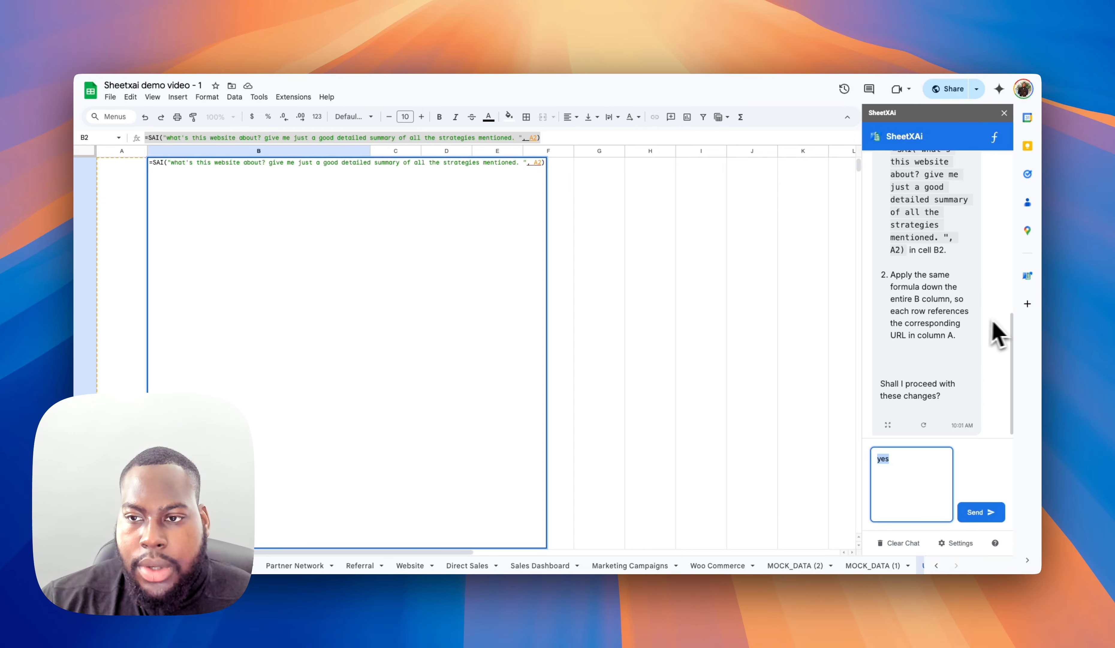
# Review the assistant's proposed plan, approve it with "yes", and leave cell B2's edit mode so the formula can be applied
pyautogui.scroll(3, 978, 321)
pyautogui.scroll(-3, 944, 375)
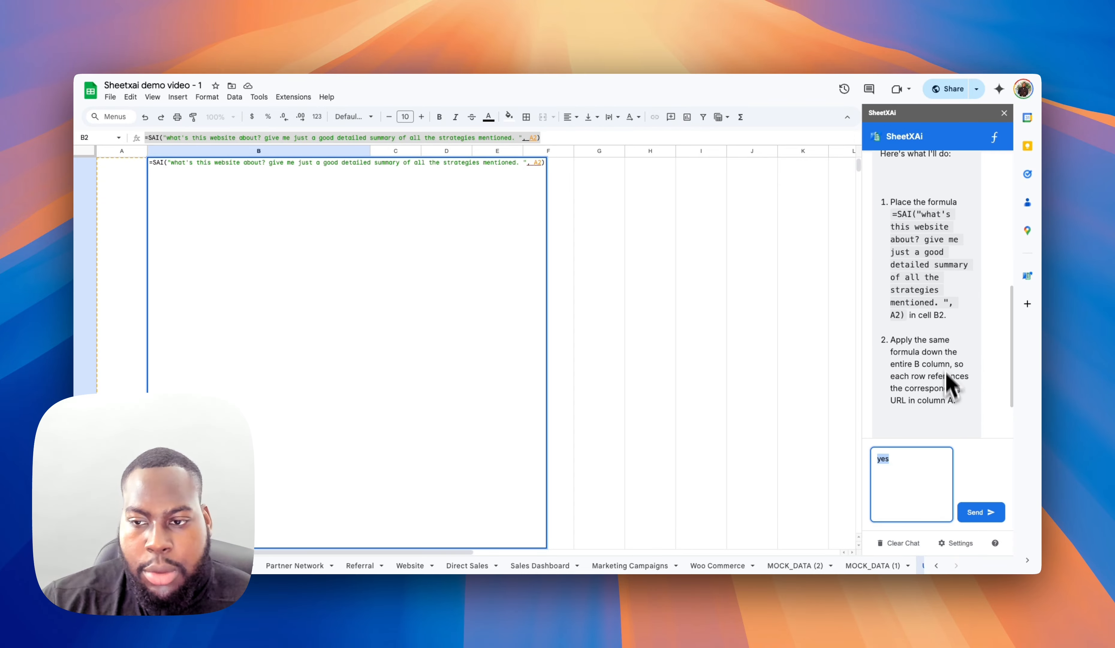
pyautogui.press('Return')
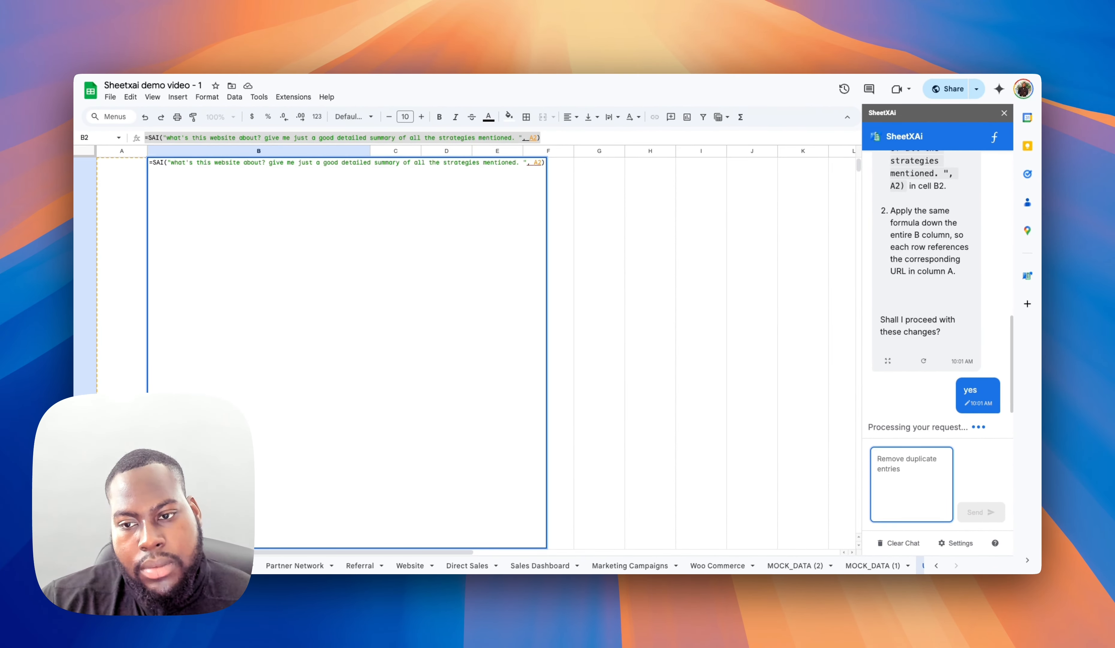
pyautogui.click(633, 355)
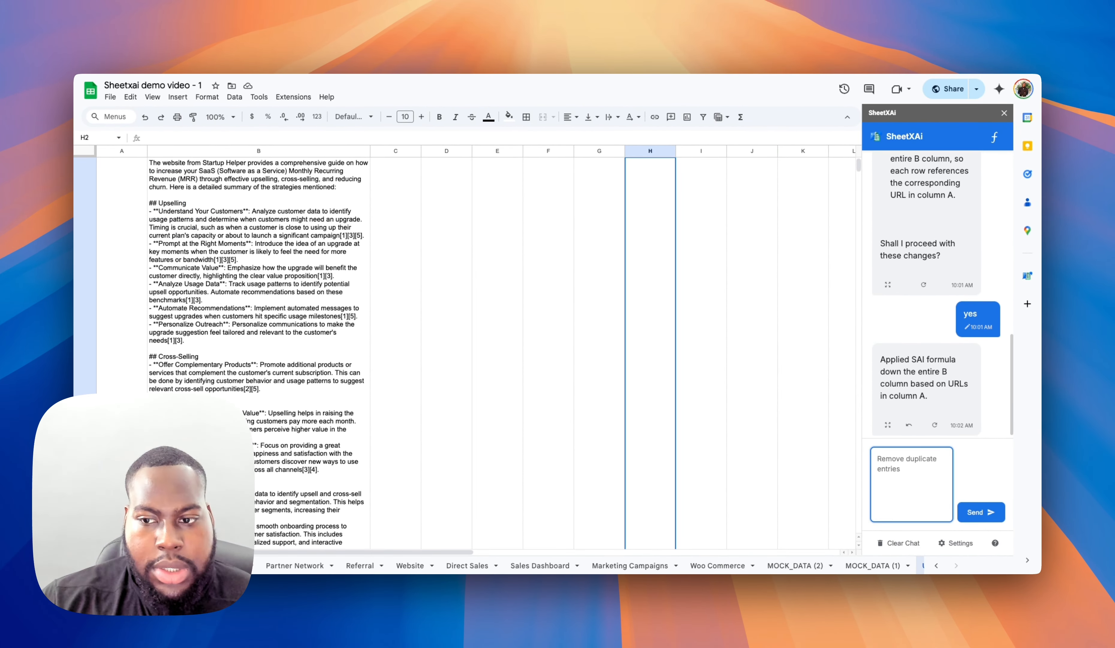
# Check column B from the B2 summary down to the formulas filled in rows 3 to 6
pyautogui.scroll(-1, 274, 386)
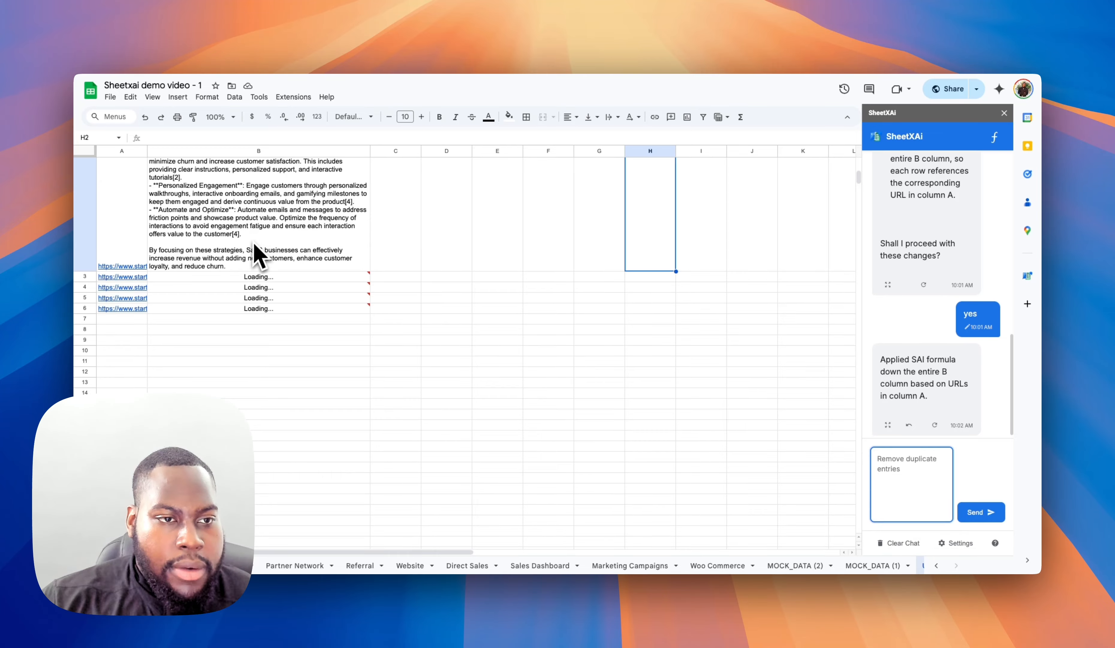
pyautogui.scroll(4, 258, 260)
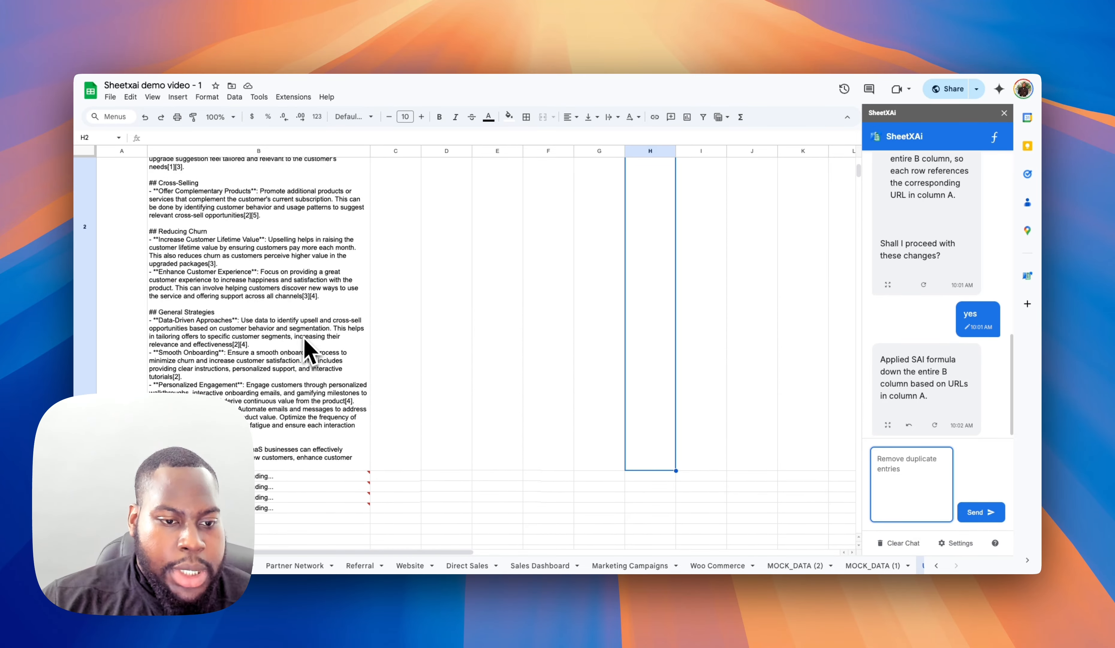
pyautogui.scroll(-2, 306, 349)
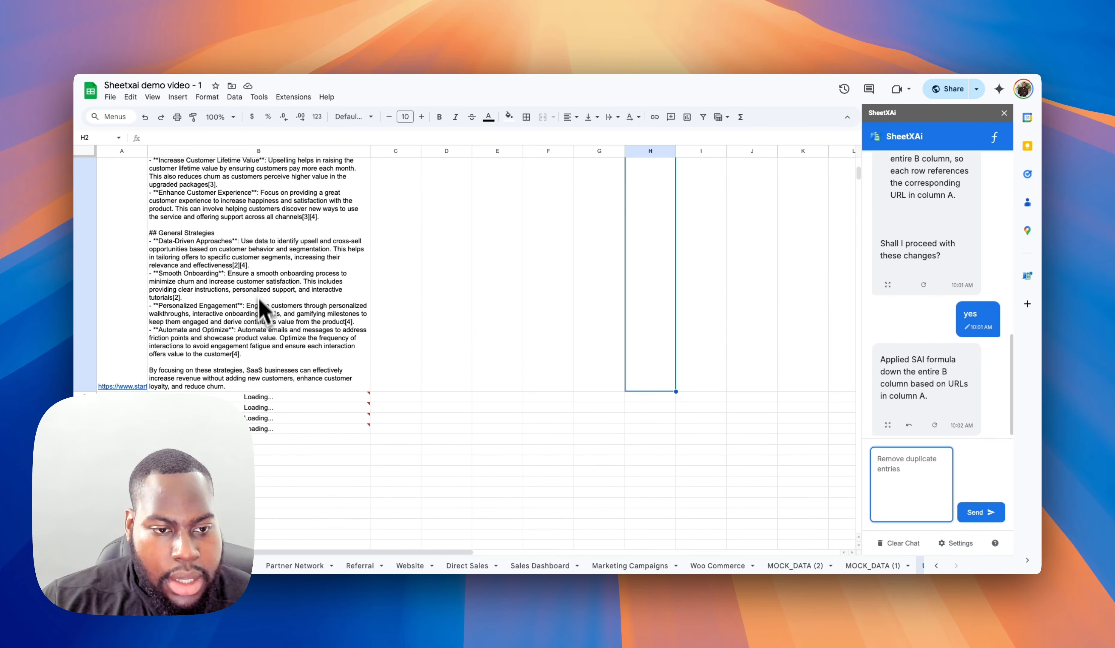
pyautogui.scroll(-2, 265, 320)
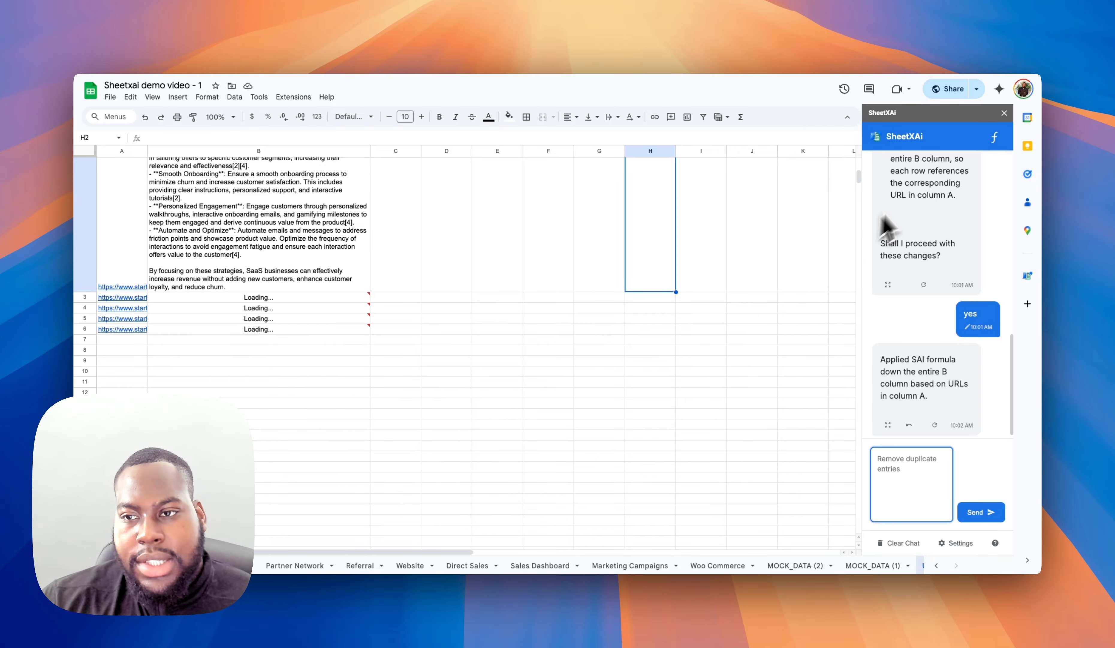
pyautogui.click(995, 138)
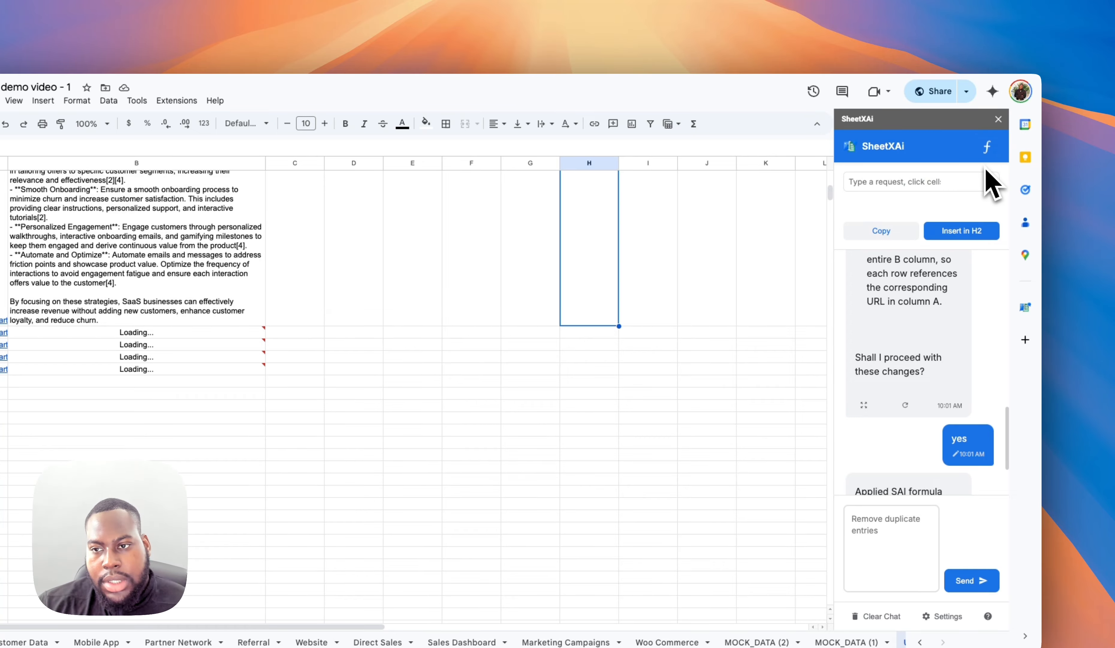
pyautogui.click(900, 186)
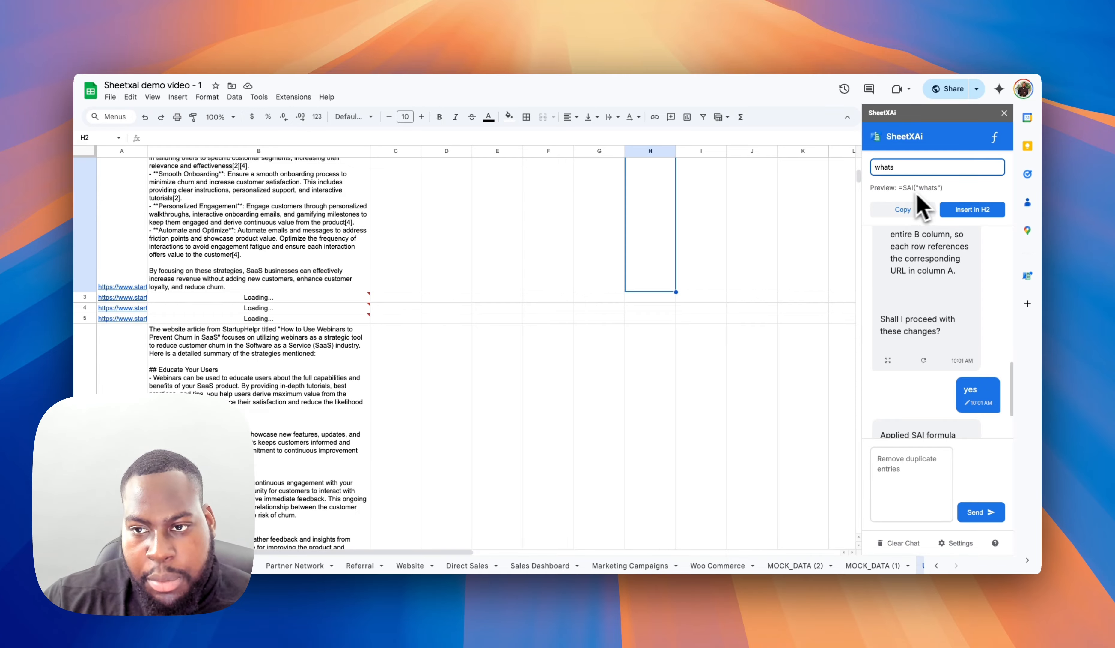
pyautogui.press('super+a')
pyautogui.press('BackSpace')
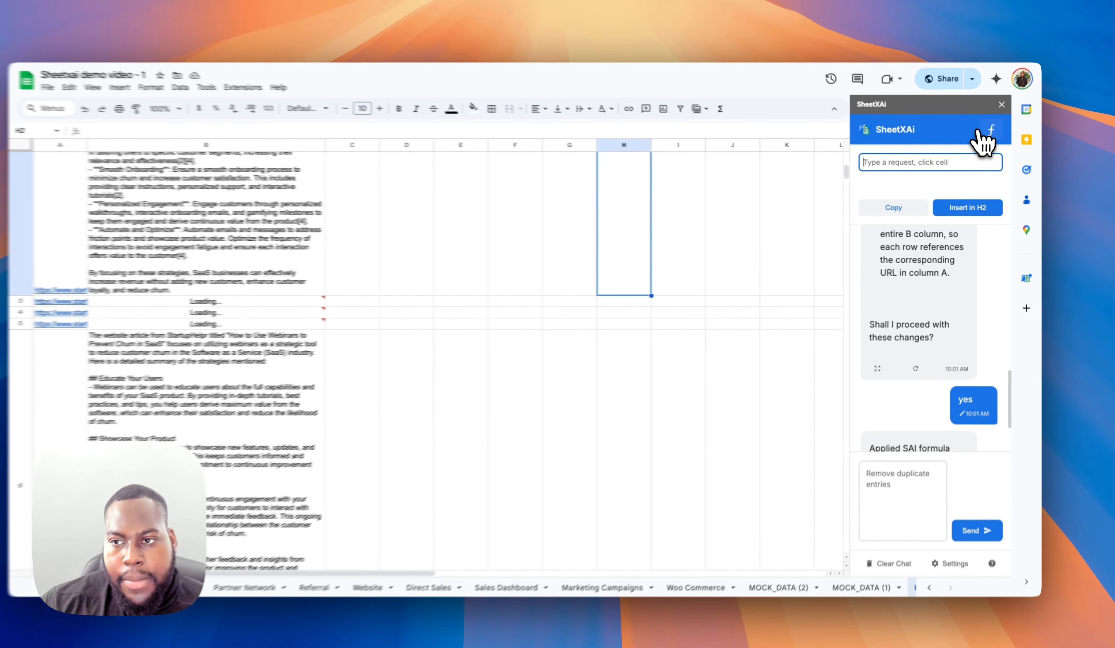
pyautogui.click(995, 138)
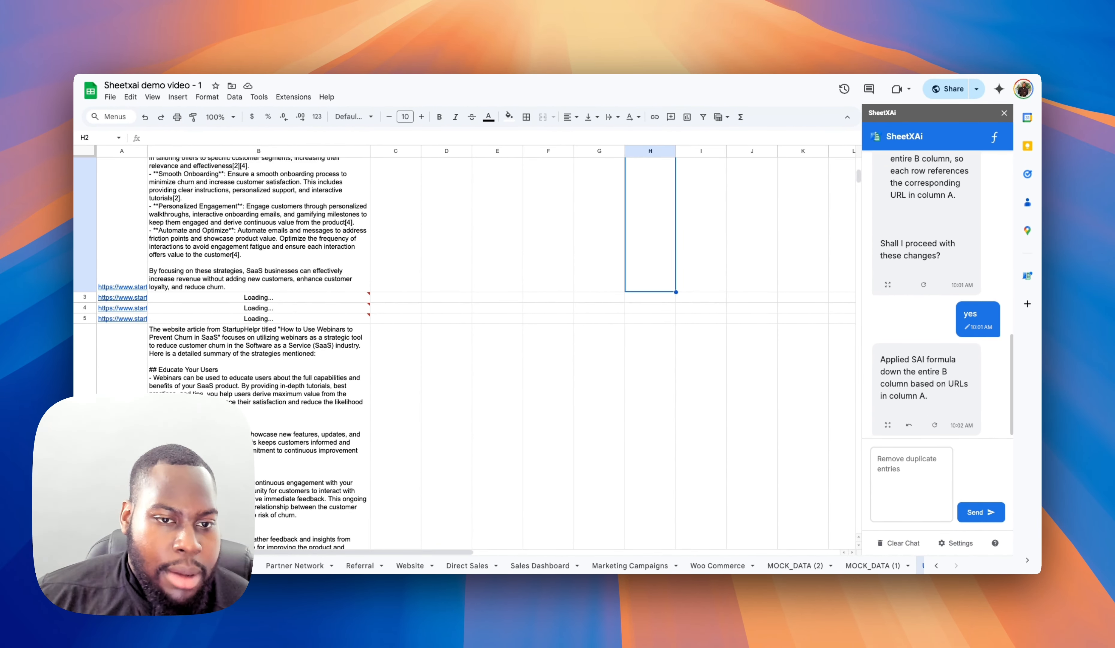
# Read through the generated summary of customer success metrics in B3
pyautogui.scroll(-10, 243, 367)
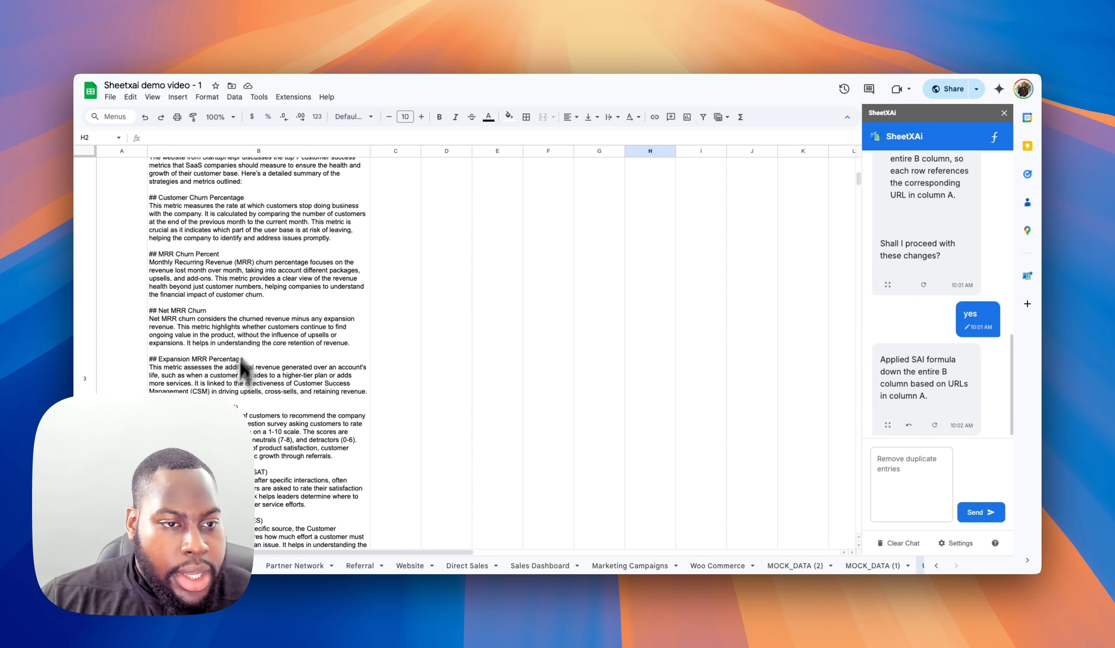
pyautogui.scroll(-3, 219, 367)
pyautogui.scroll(5, 209, 377)
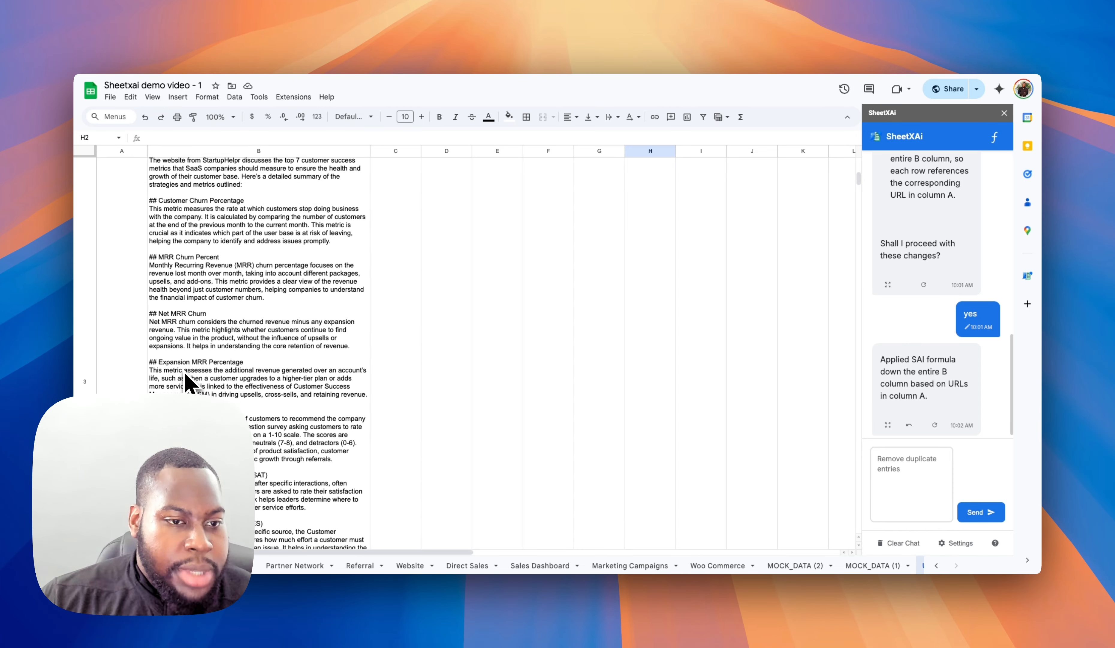
pyautogui.scroll(-3, 189, 380)
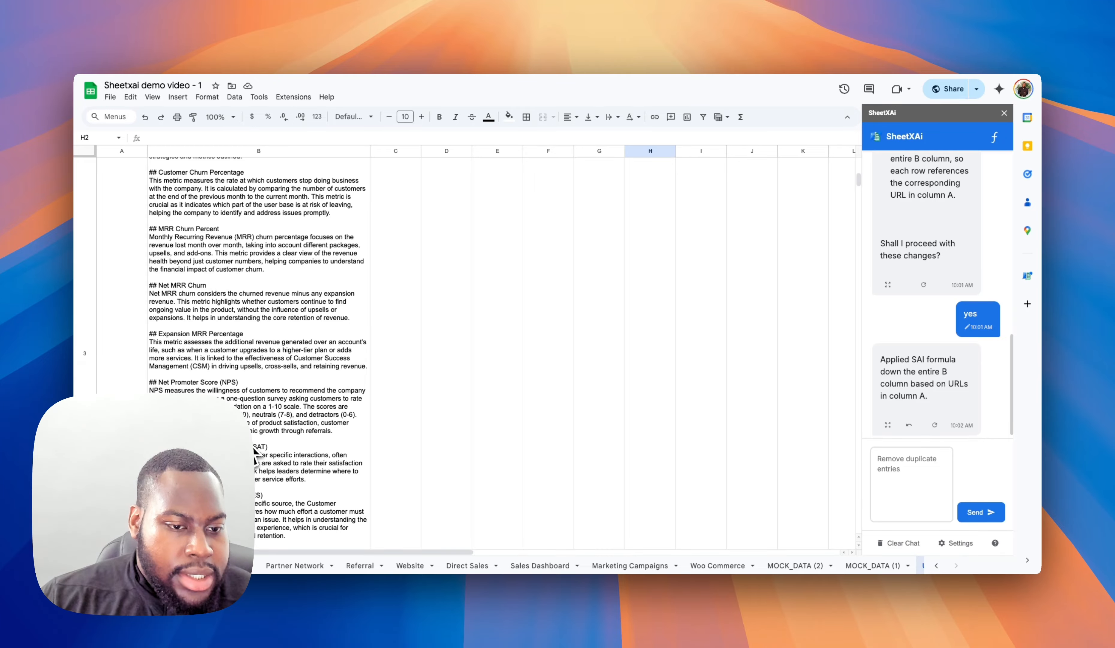
pyautogui.scroll(-2, 249, 458)
pyautogui.click(122, 487)
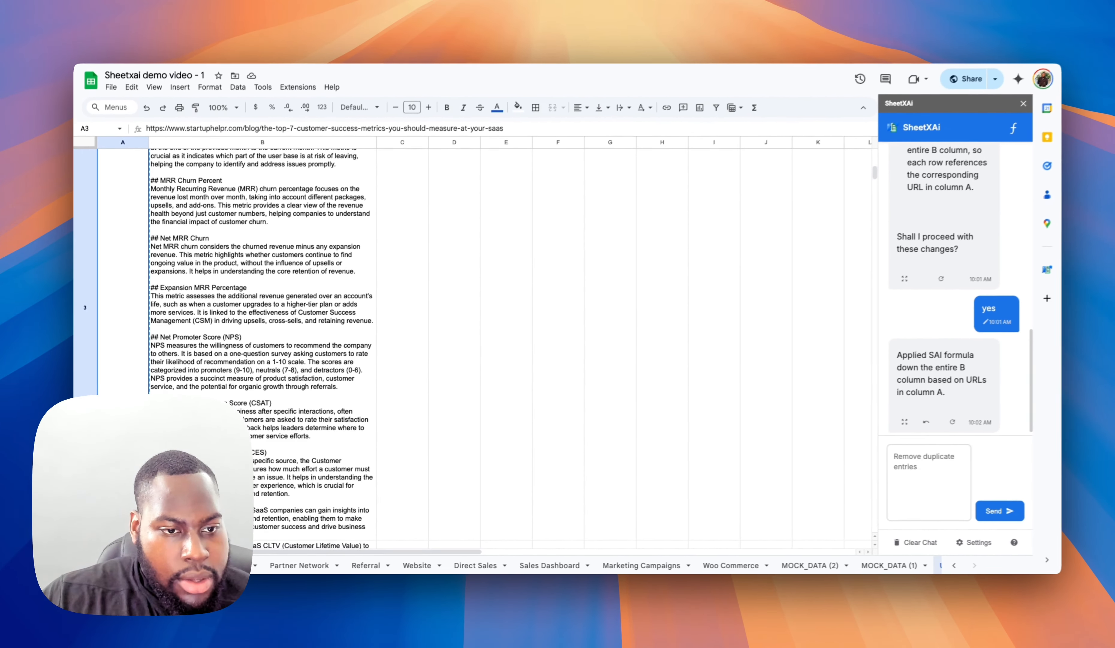
pyautogui.scroll(-4, 287, 318)
pyautogui.scroll(-2, 286, 319)
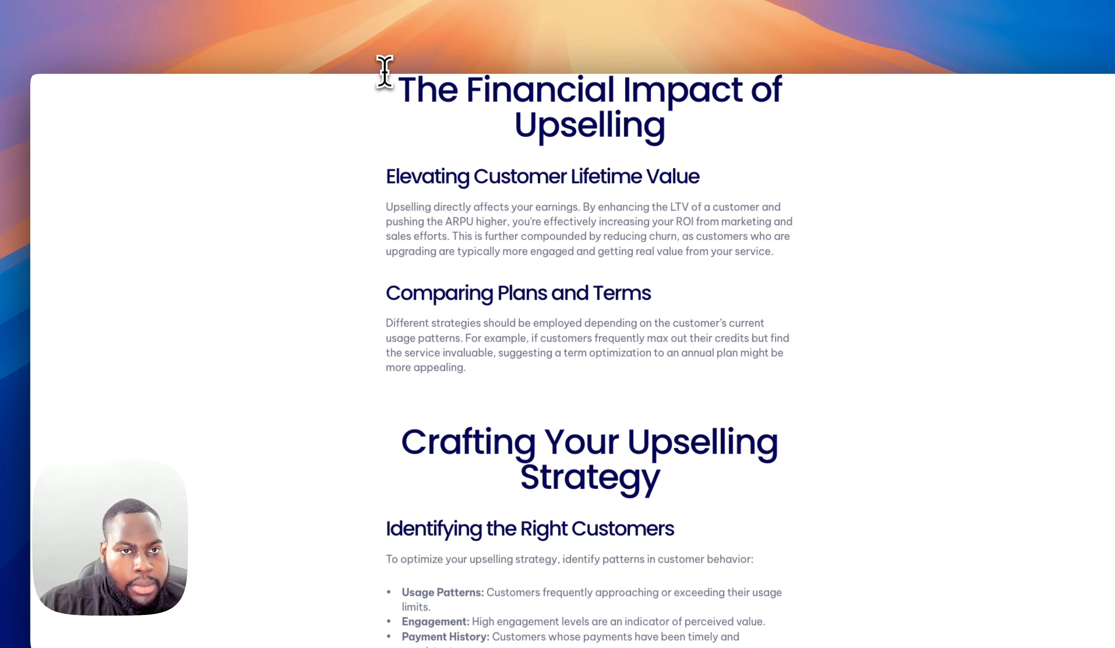
pyautogui.click(385, 70)
pyautogui.press('super+v')
pyautogui.press('Return')
# Skim the customer success metrics article down to its Quick Recap and back up to the Net Promoter Score section
pyautogui.scroll(-15, 552, 379)
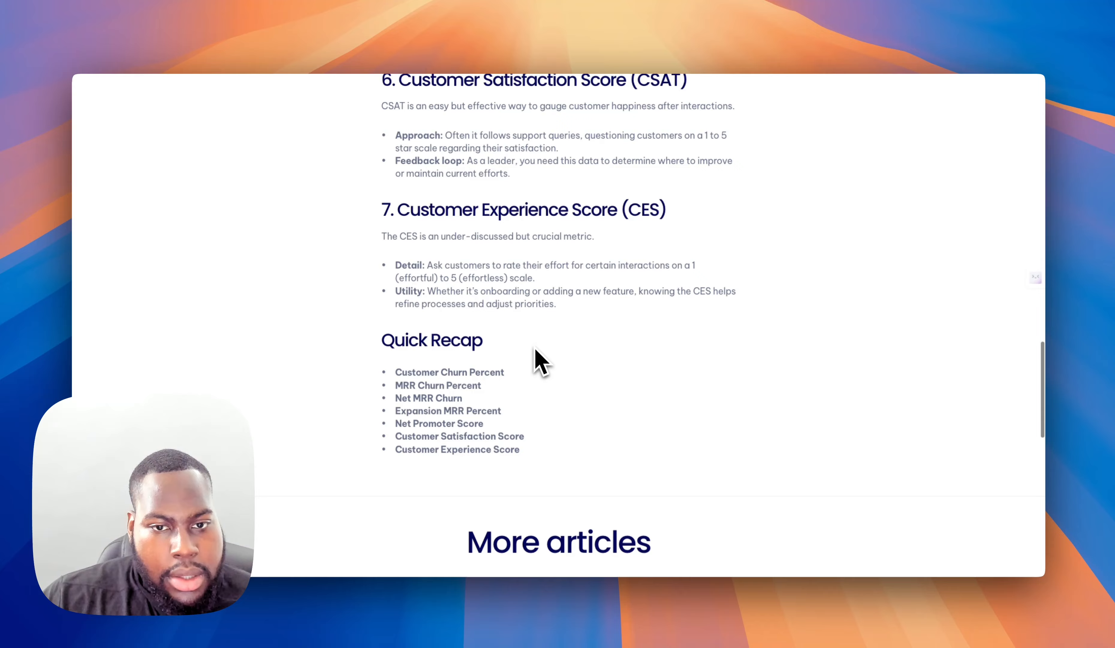
pyautogui.scroll(-3, 538, 355)
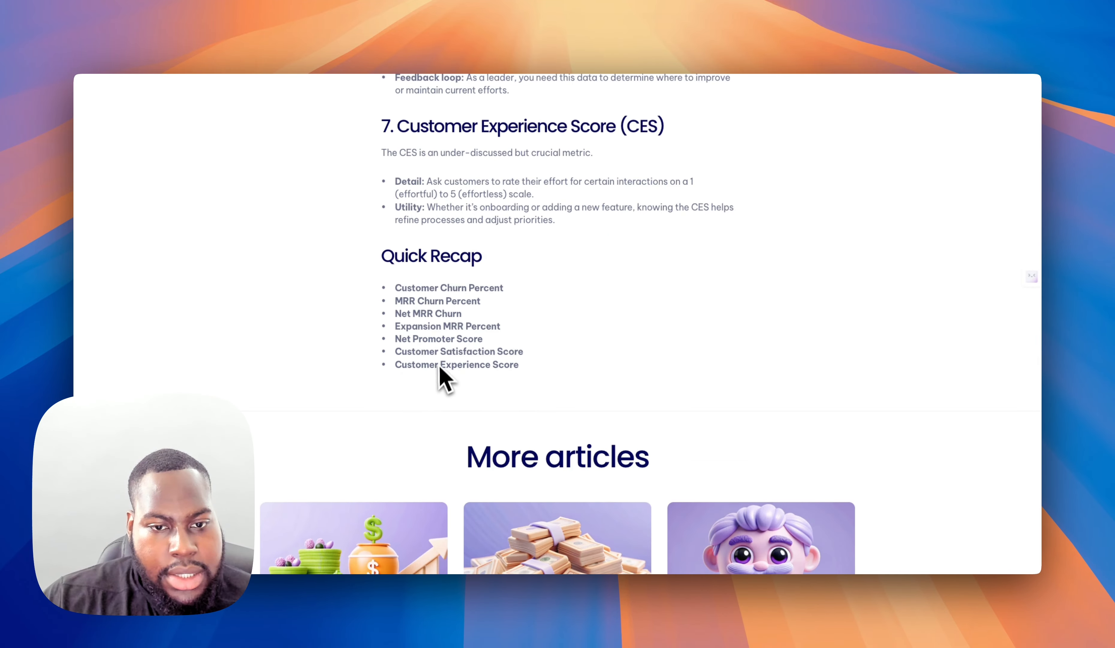
pyautogui.scroll(10, 525, 352)
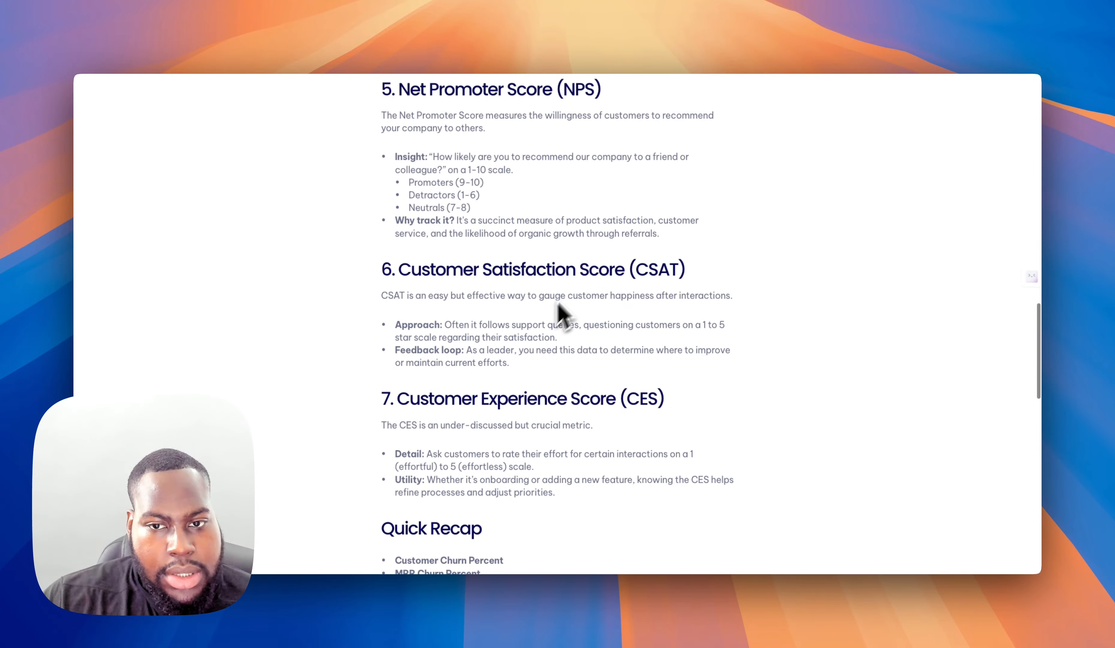